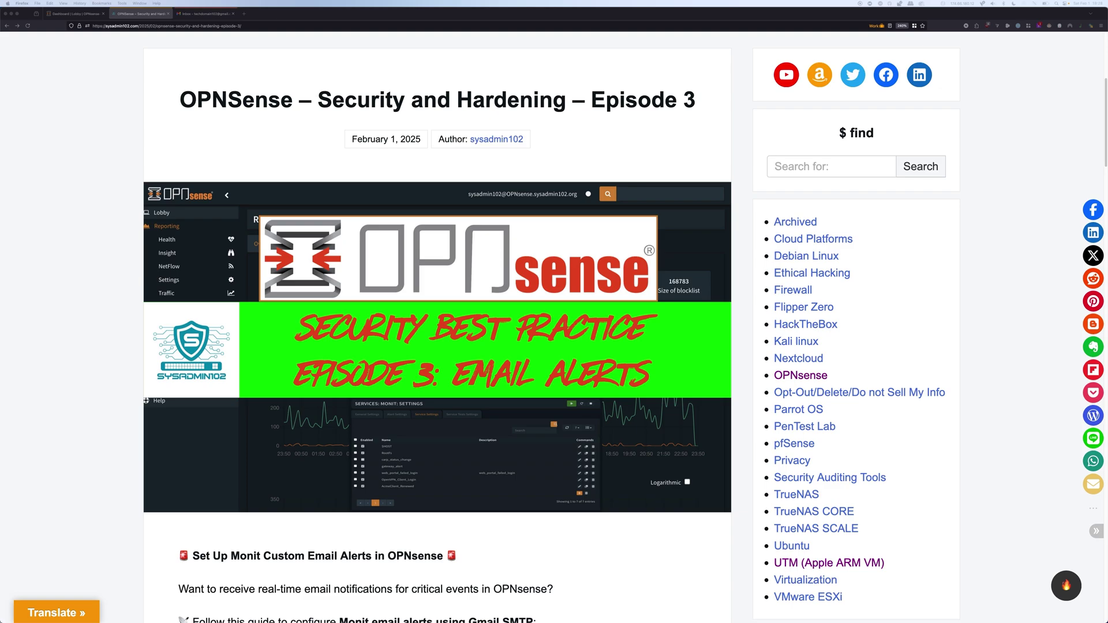
Read the sysadmin102 blog down to Step 2 'Create a Custom Service Test', then go to the OPNsense tab
{"action": "scroll", "coordinate": [554, 323], "scroll_direction": "down", "scroll_amount": 5}
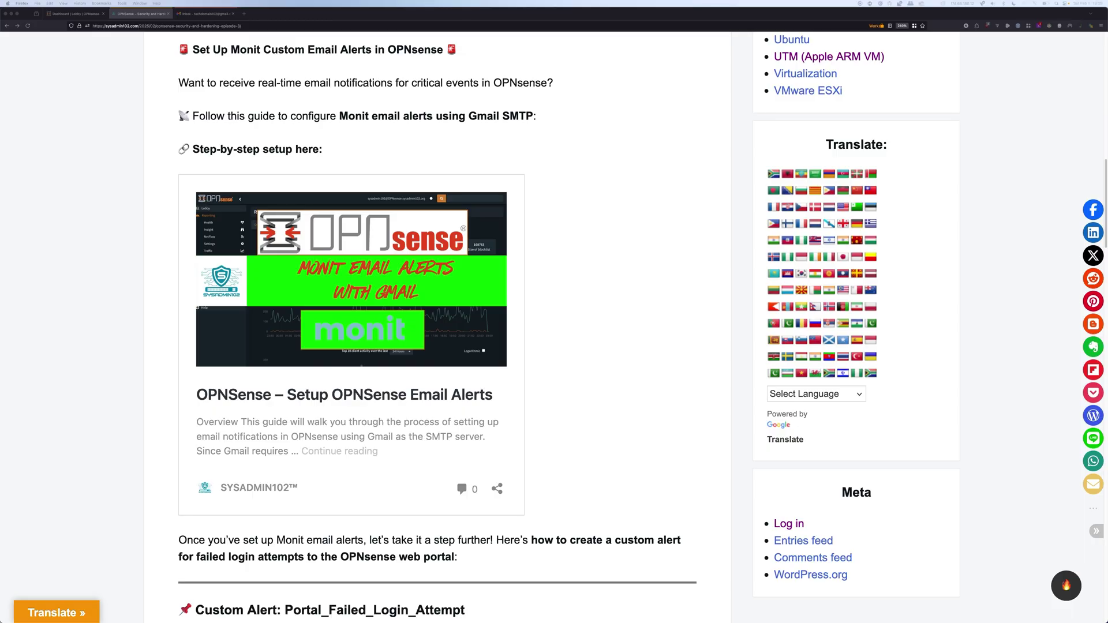
{"action": "scroll", "coordinate": [554, 324], "scroll_direction": "down", "scroll_amount": 10}
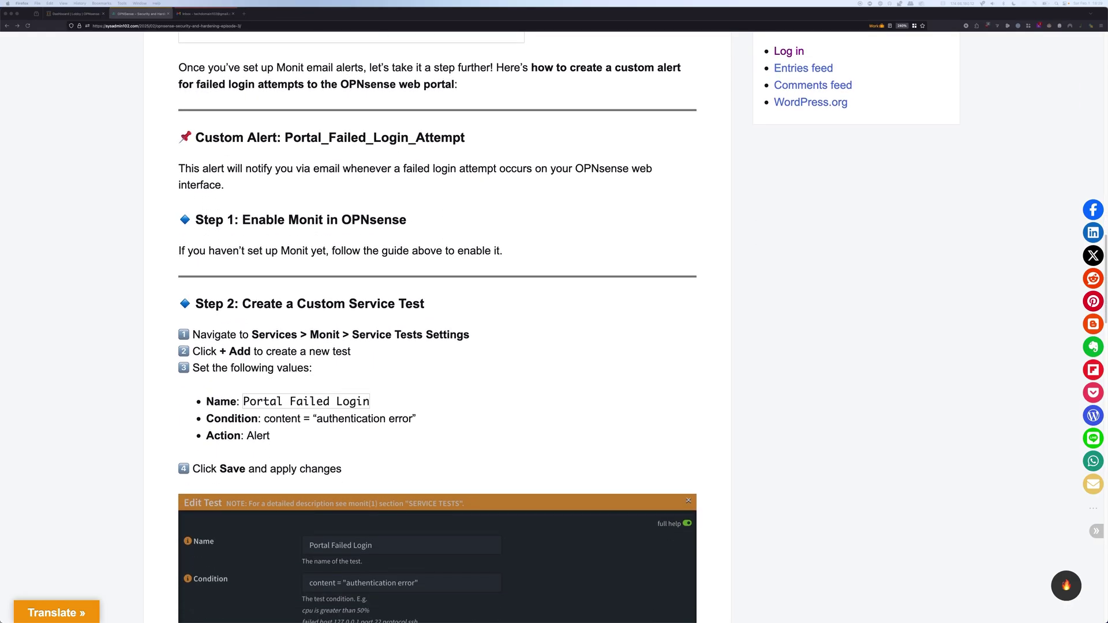
{"action": "scroll", "coordinate": [554, 324], "scroll_direction": "down", "scroll_amount": 2}
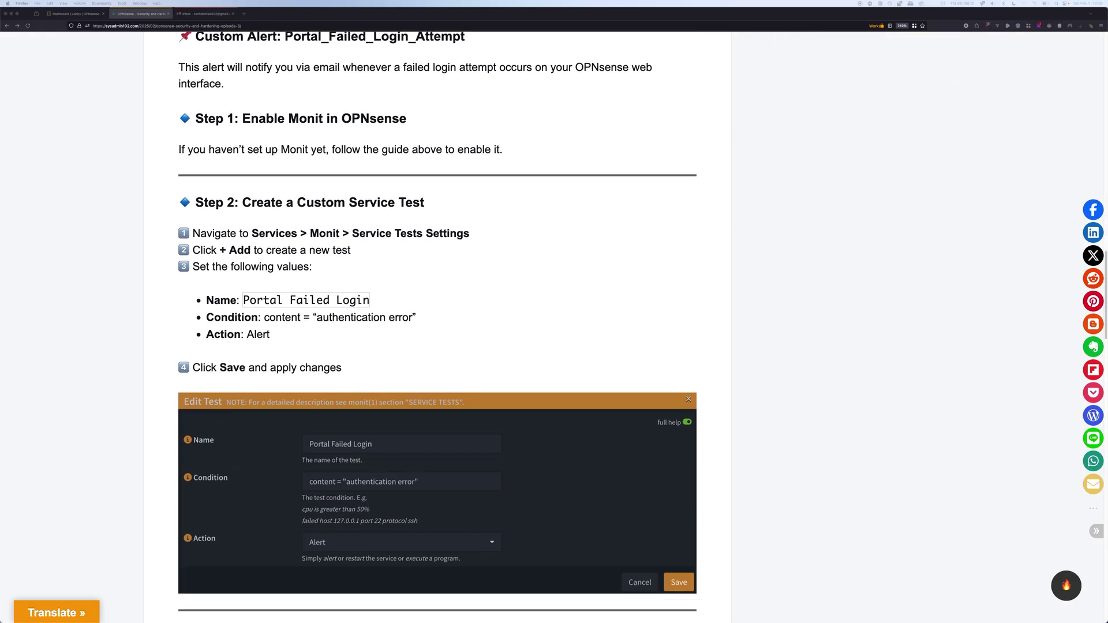
{"action": "scroll", "coordinate": [554, 323], "scroll_direction": "down", "scroll_amount": 2}
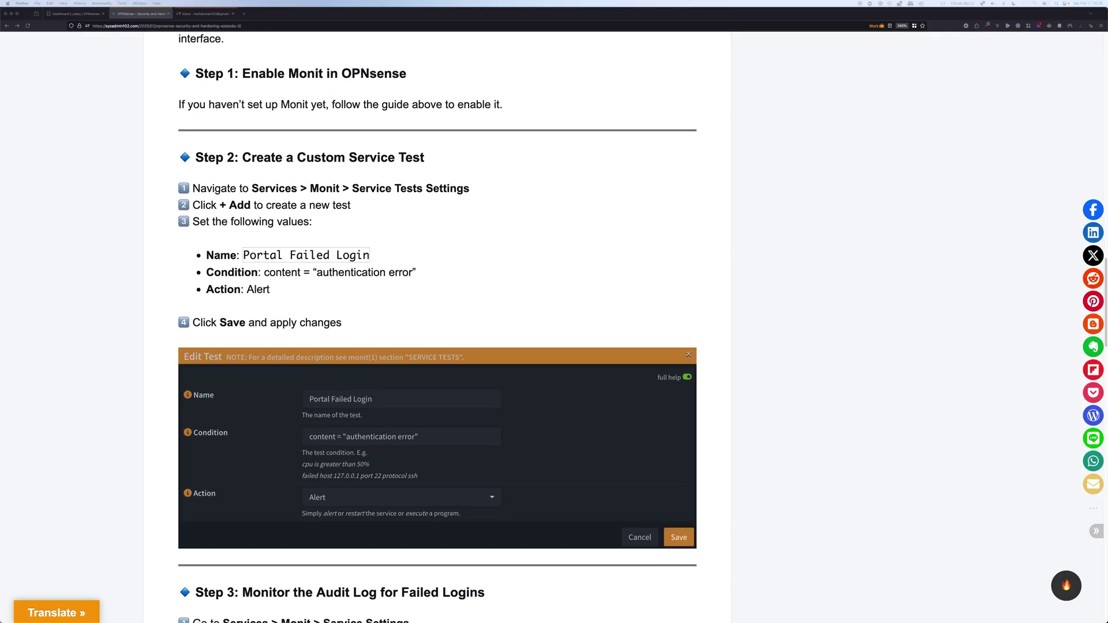
{"action": "scroll", "coordinate": [555, 323], "scroll_direction": "down", "scroll_amount": 1}
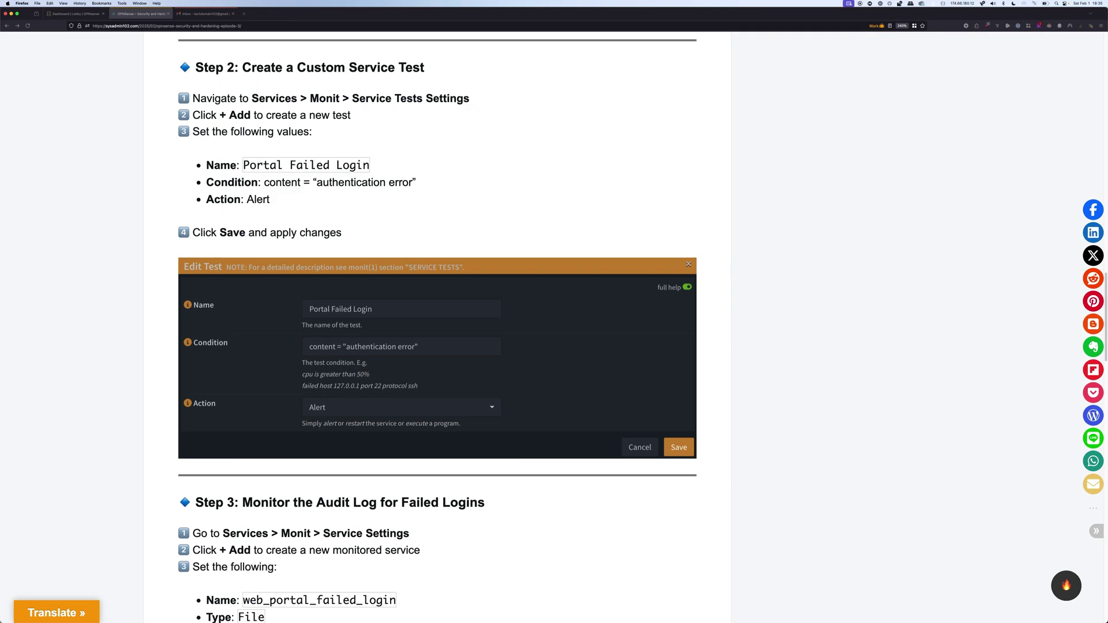
{"action": "key", "text": "ctrl+shift+Tab"}
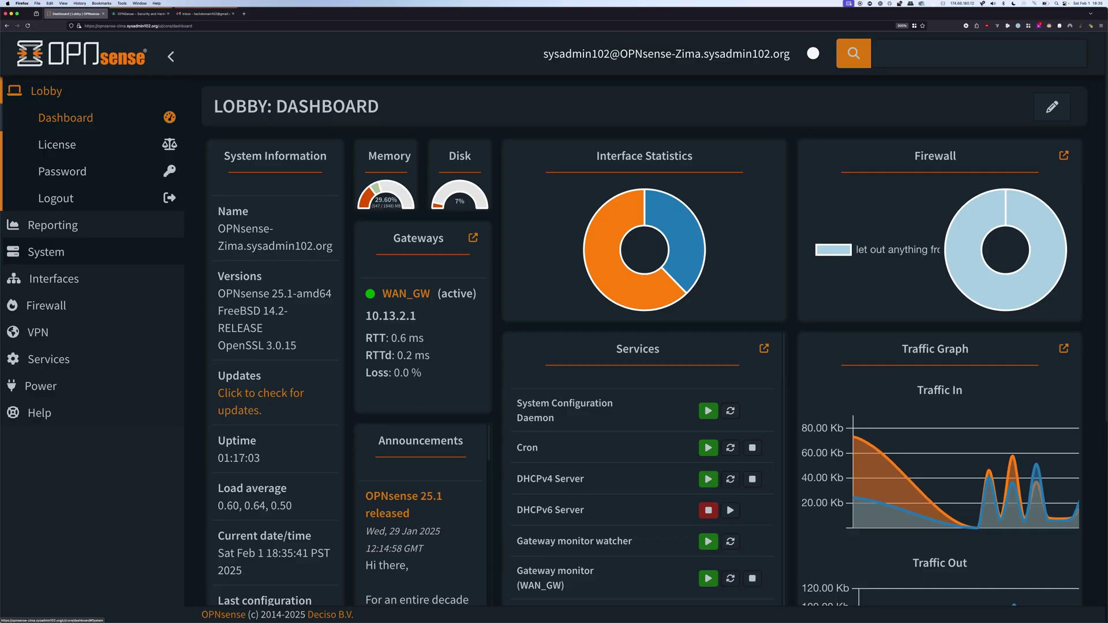
Open the System > Configuration > Backups page
{"action": "left_click", "coordinate": [46, 252]}
{"action": "left_click", "coordinate": [72, 200]}
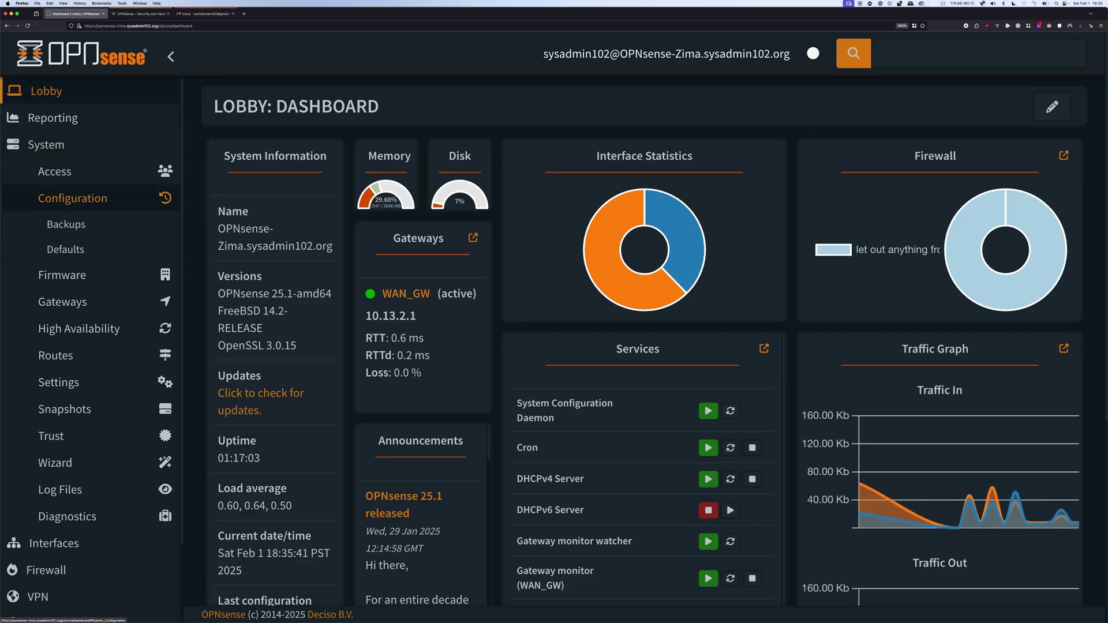
{"action": "left_click", "coordinate": [66, 224]}
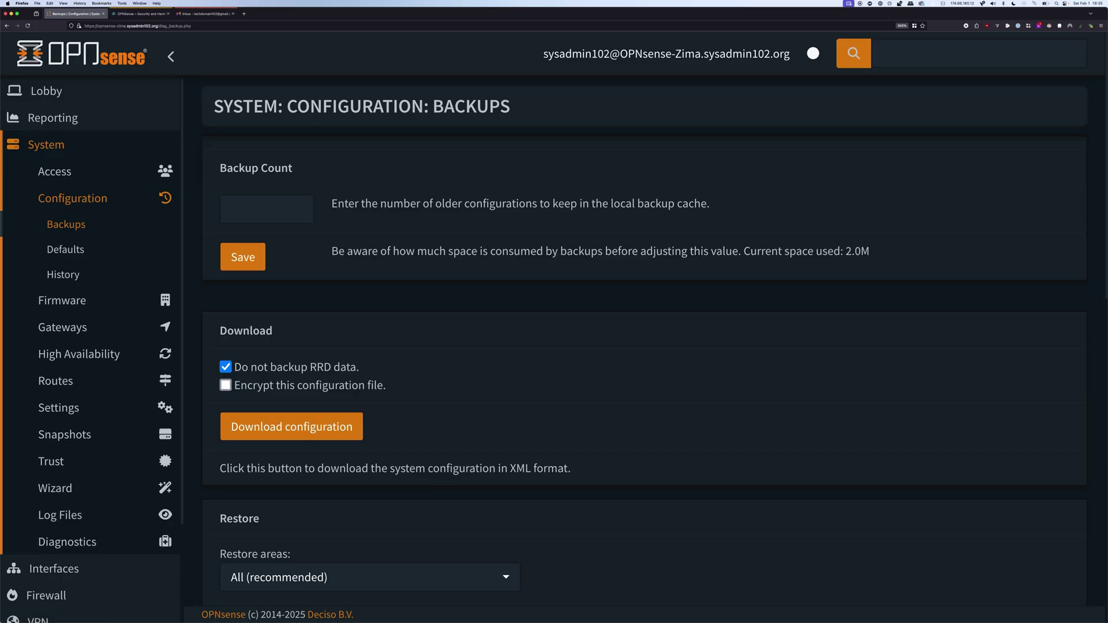
{"action": "scroll", "coordinate": [58, 485], "scroll_direction": "down", "scroll_amount": 3}
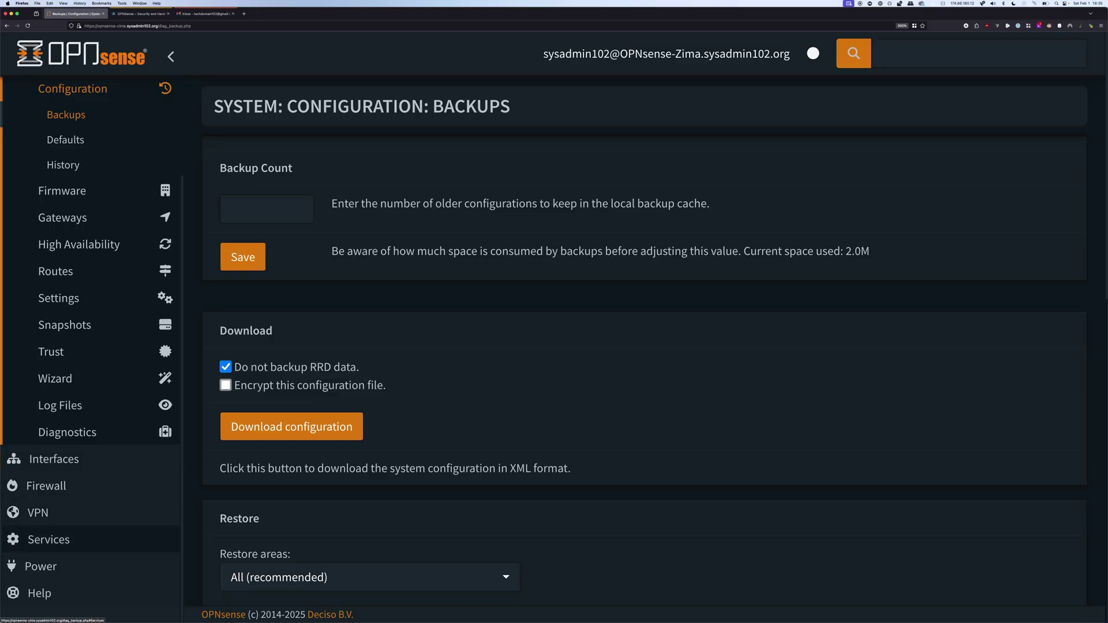
Open Services > Monit > Settings and list the 11 default tests on Service Tests Settings
{"action": "left_click", "coordinate": [49, 539]}
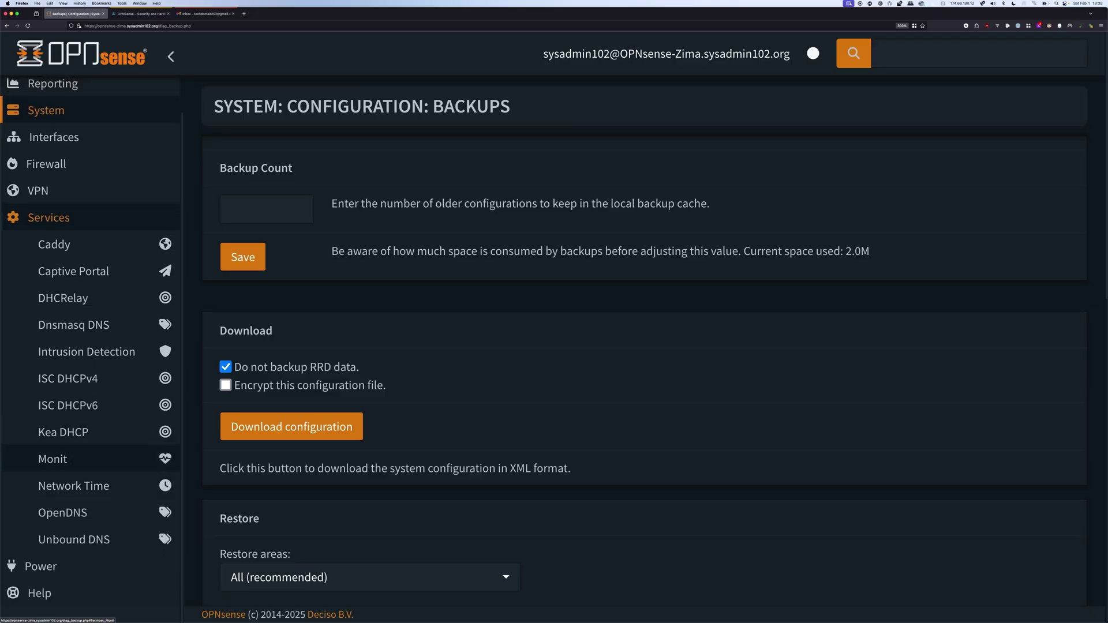
{"action": "left_click", "coordinate": [52, 459]}
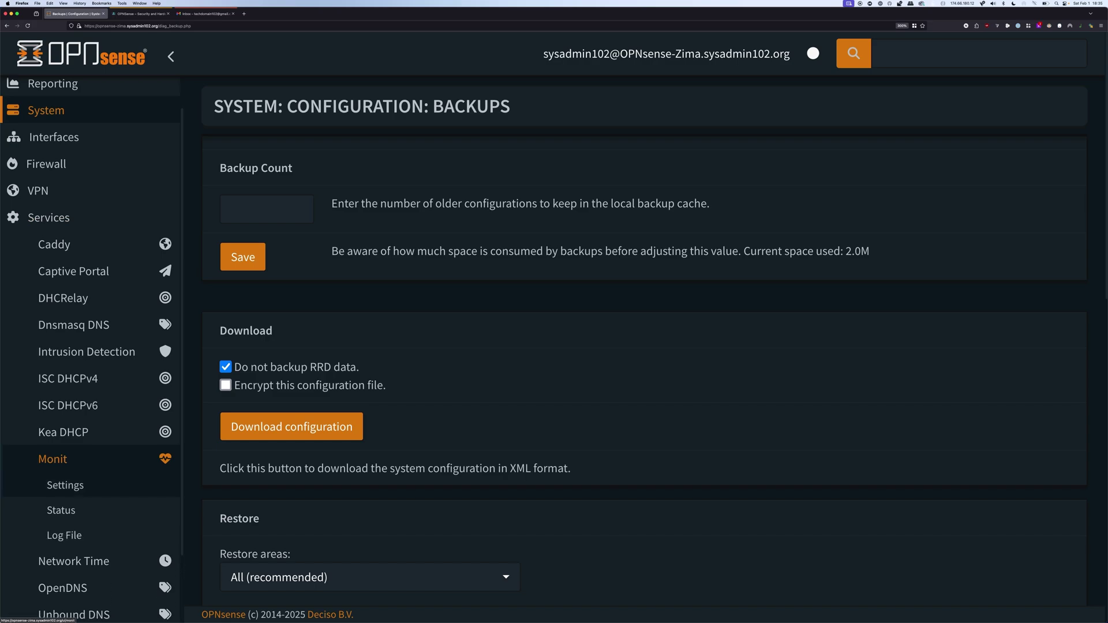
{"action": "left_click", "coordinate": [66, 485]}
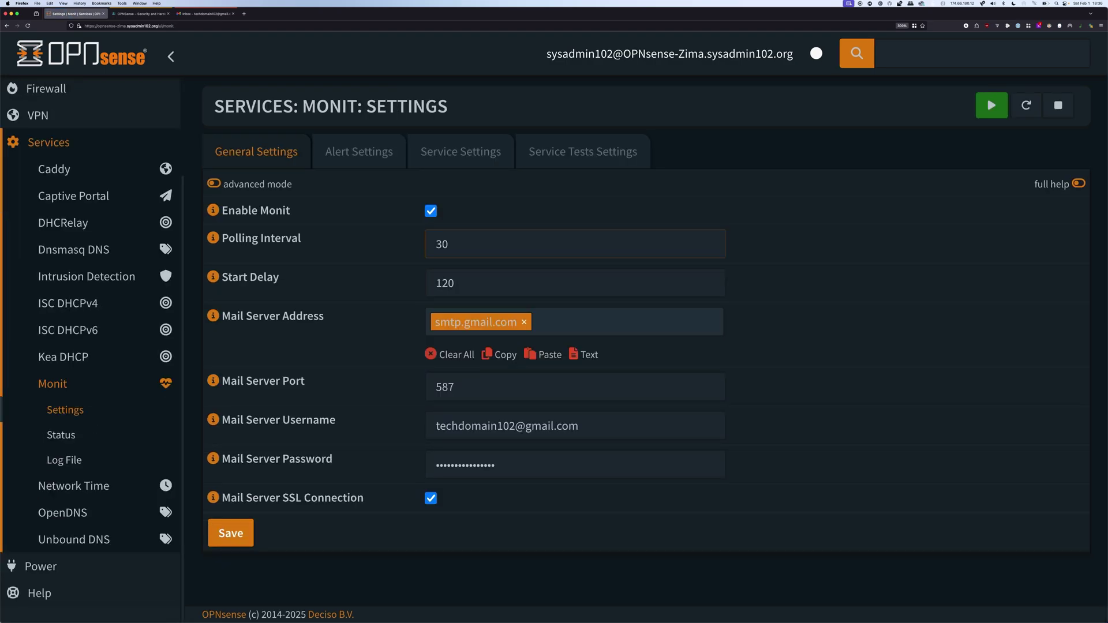
{"action": "left_click", "coordinate": [583, 151]}
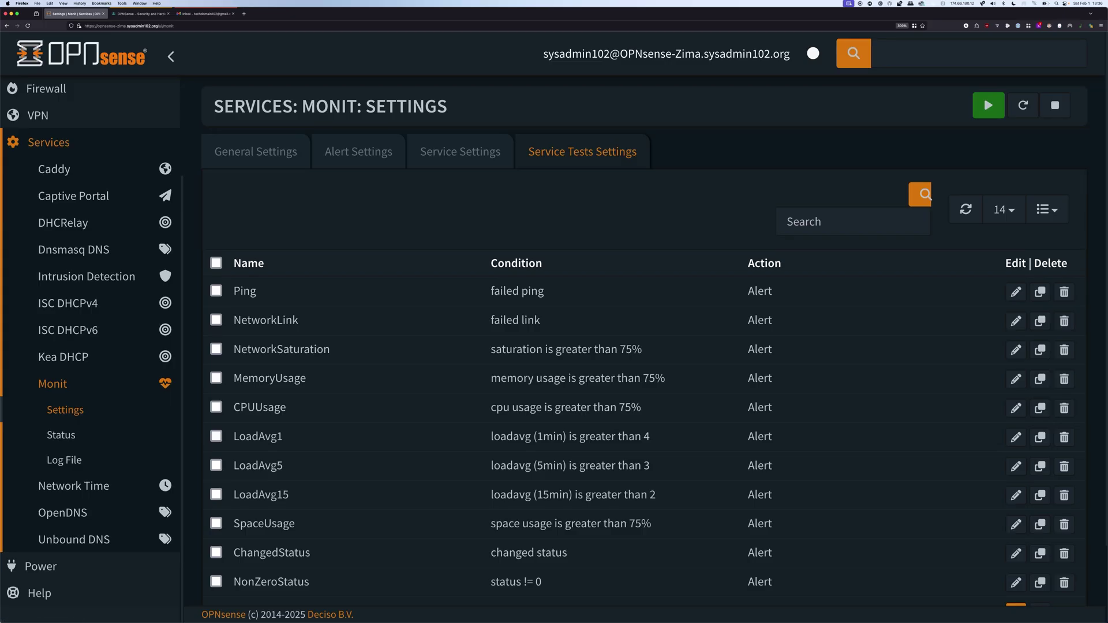
{"action": "scroll", "coordinate": [983, 95], "scroll_direction": "down", "scroll_amount": 2}
{"action": "scroll", "coordinate": [644, 341], "scroll_direction": "up", "scroll_amount": 2}
{"action": "scroll", "coordinate": [644, 346], "scroll_direction": "down", "scroll_amount": 2}
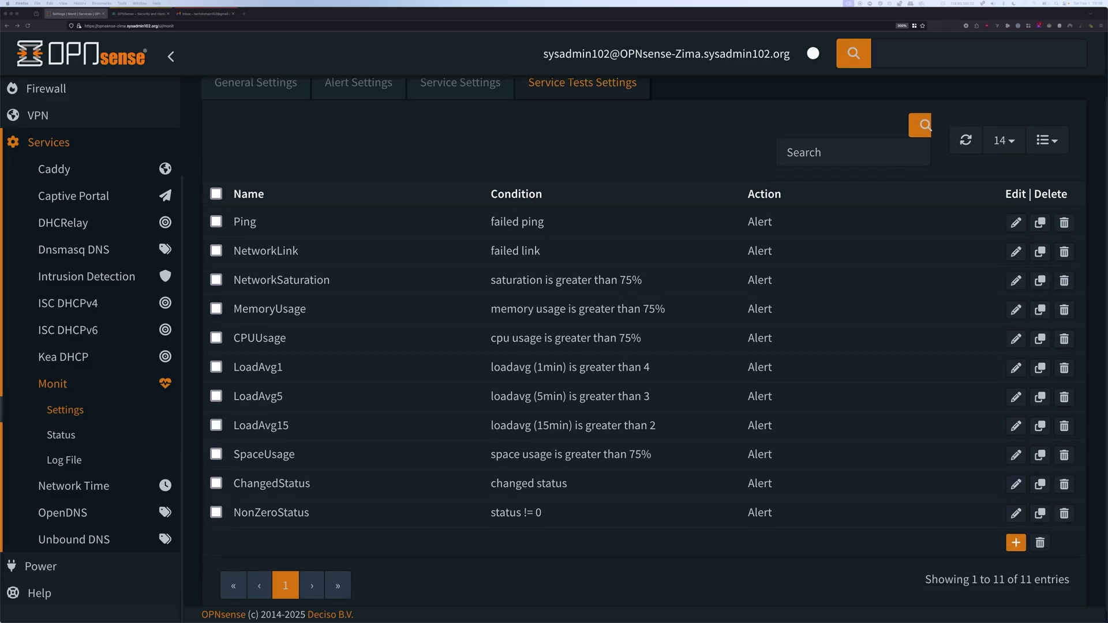
Create test 'Portal Failed Login' with condition content = "authentication error", keeping action Alert
{"action": "left_click", "coordinate": [1016, 543]}
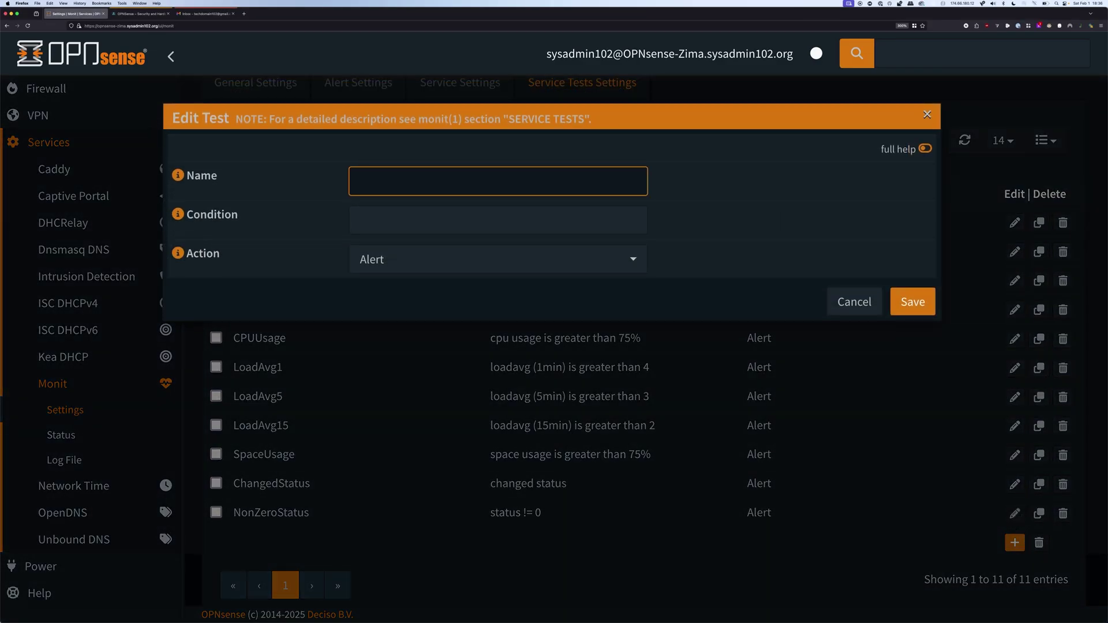
{"action": "key", "text": "super+v"}
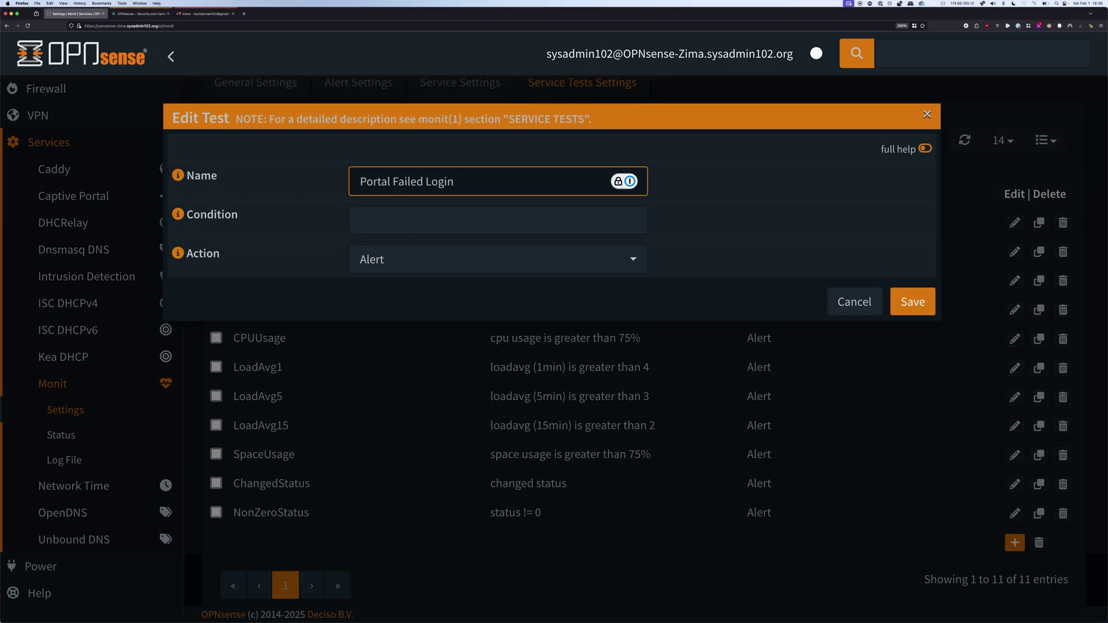
{"action": "key", "text": "Tab"}
{"action": "type", "text": "content = \"authentication error\""}
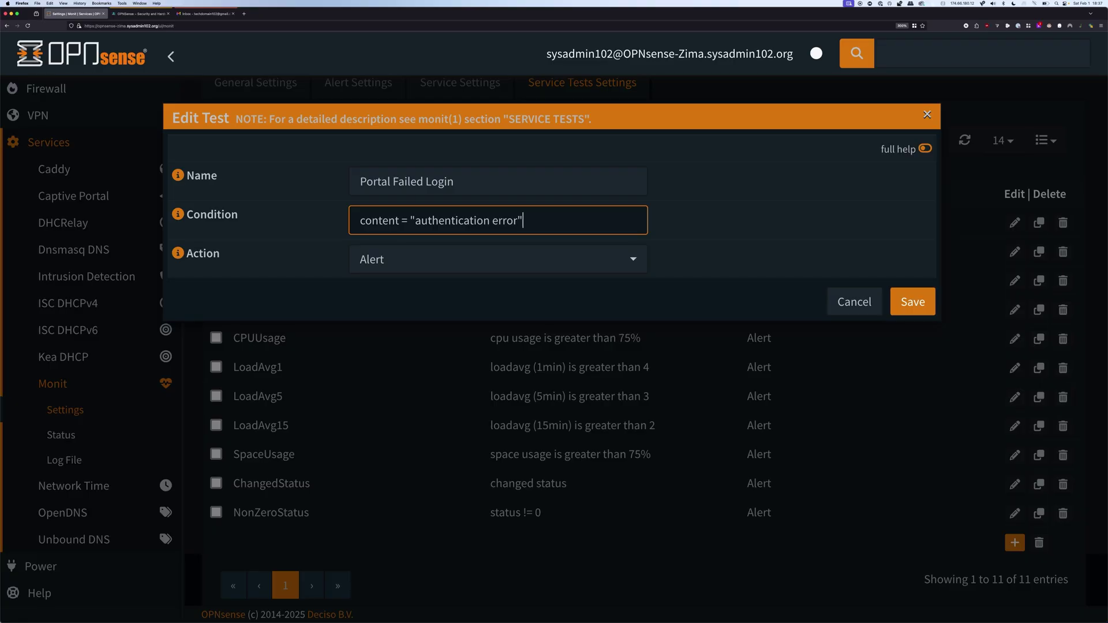
{"action": "key", "text": "Return"}
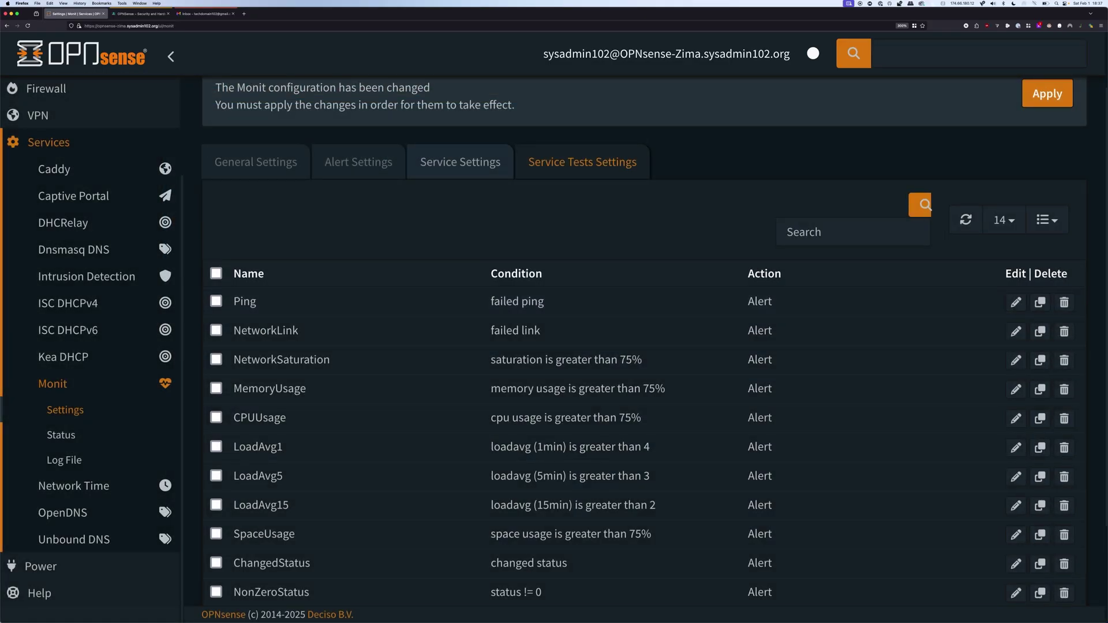
Add a File service named web_portal_failed_login watching /var/log/audit/latest.log
{"action": "left_click", "coordinate": [460, 162]}
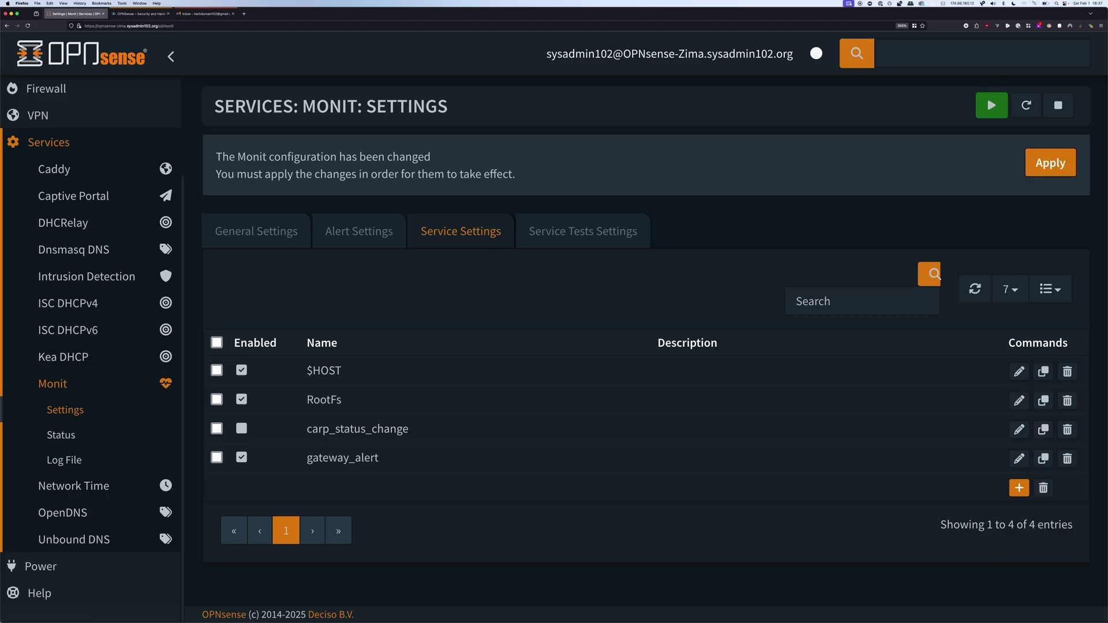
{"action": "left_click", "coordinate": [1019, 487]}
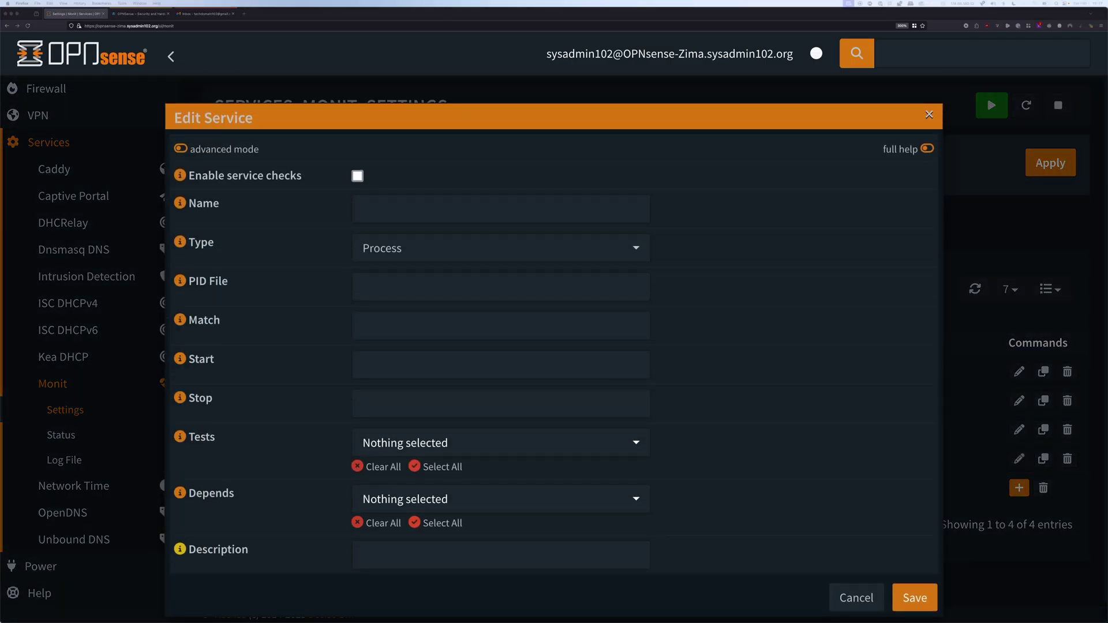
{"action": "left_click", "coordinate": [500, 209]}
{"action": "key", "text": "ctrl+v"}
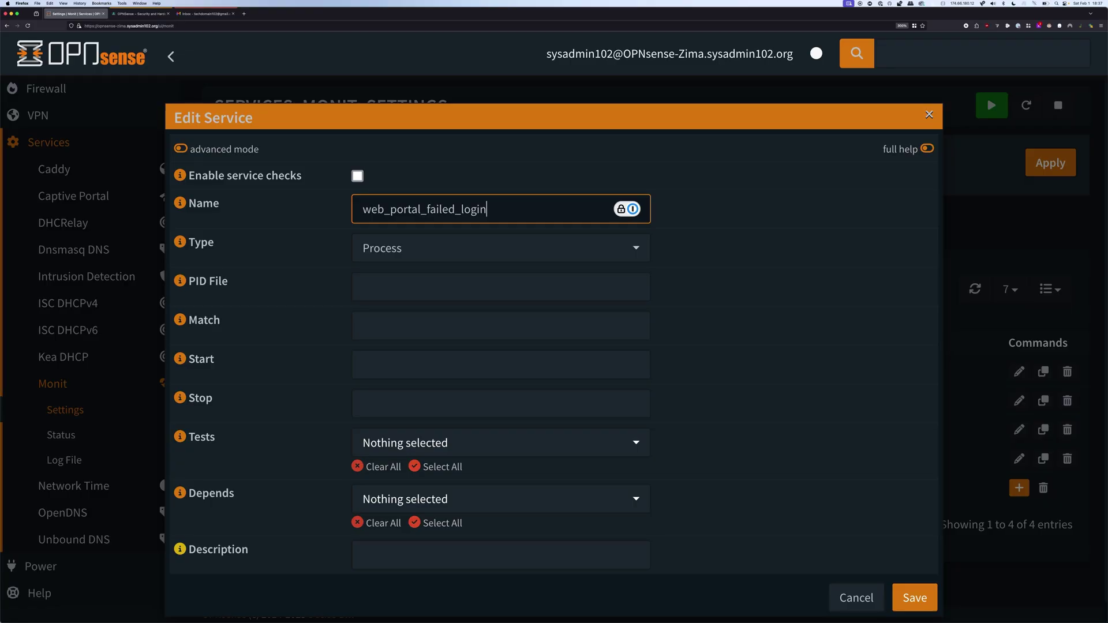
{"action": "left_click", "coordinate": [421, 250]}
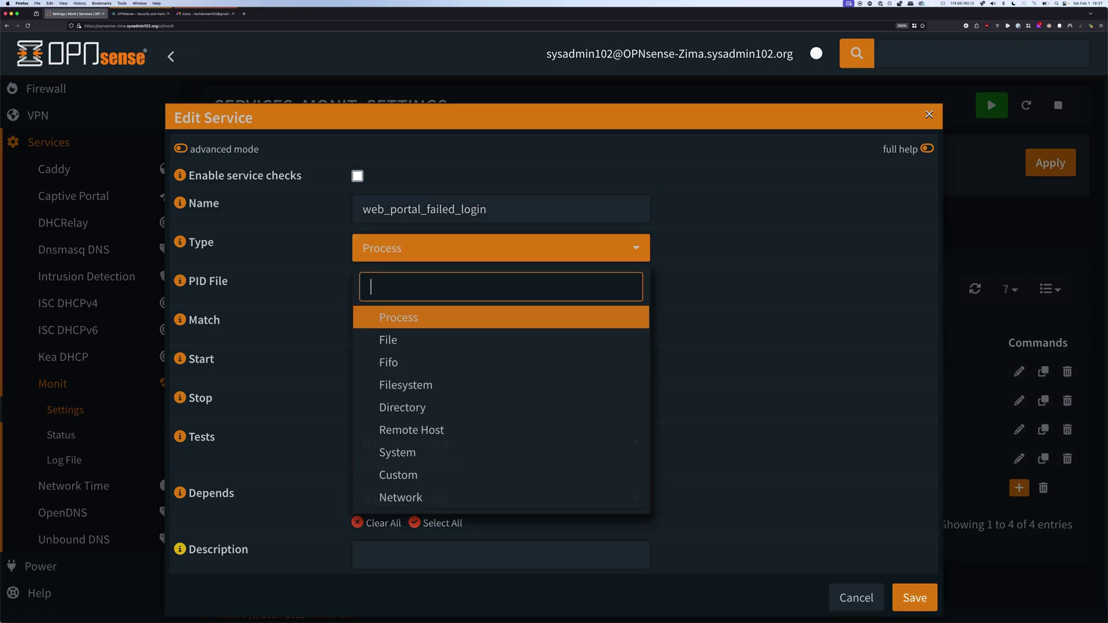
{"action": "left_click", "coordinate": [388, 340]}
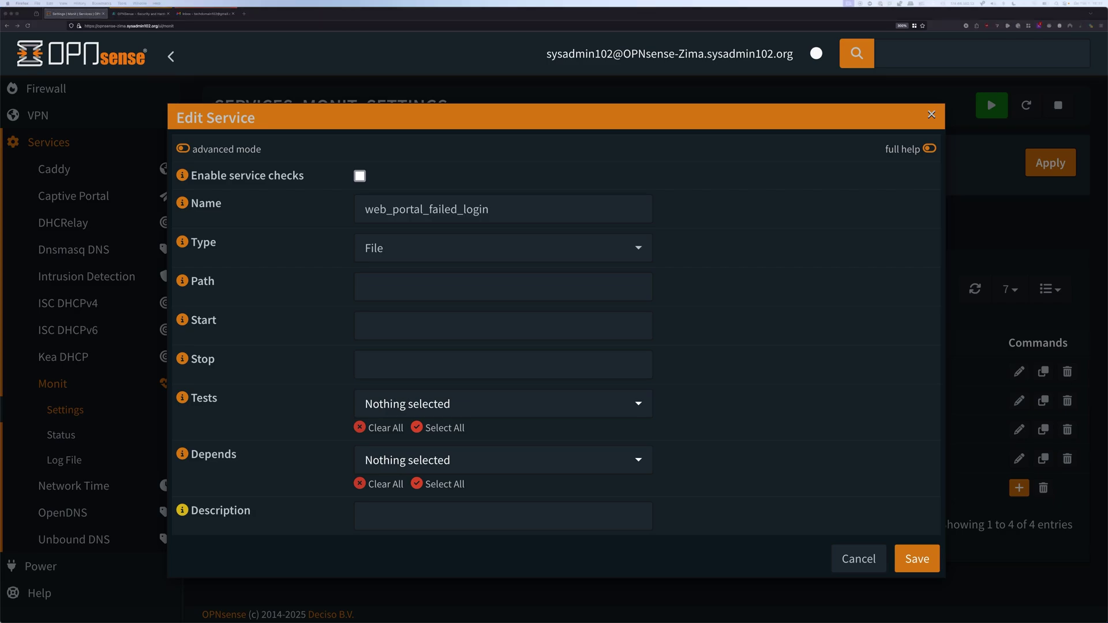
{"action": "type", "text": "/var/log/audit/latest.log"}
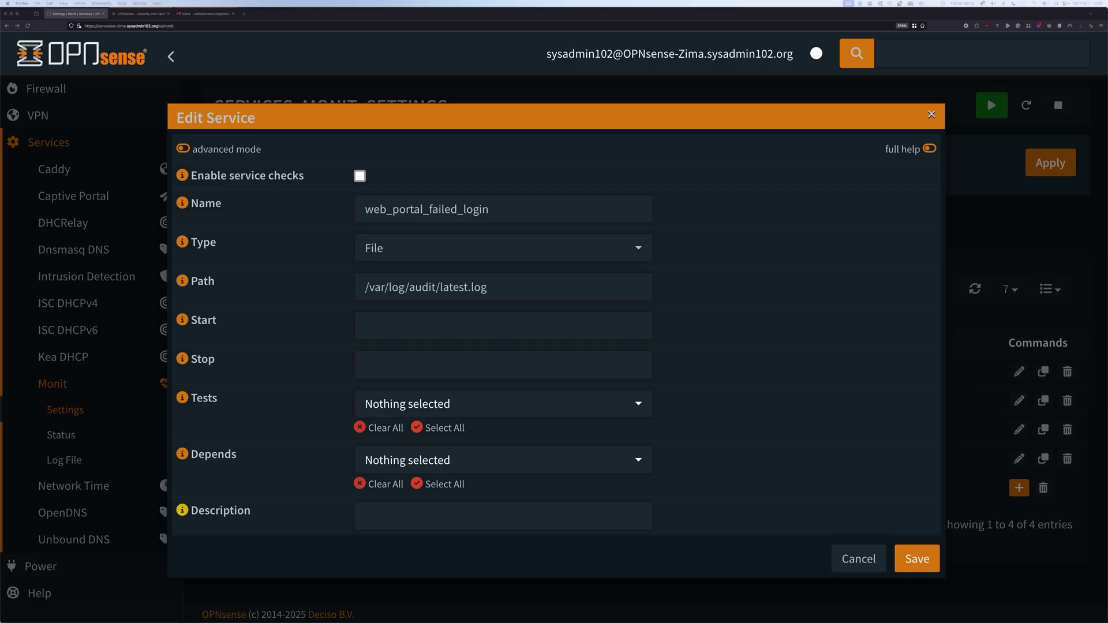
Attach the Portal Failed Login test, enable the service and apply the configuration
{"action": "left_click", "coordinate": [503, 404]}
{"action": "left_click", "coordinate": [502, 404]}
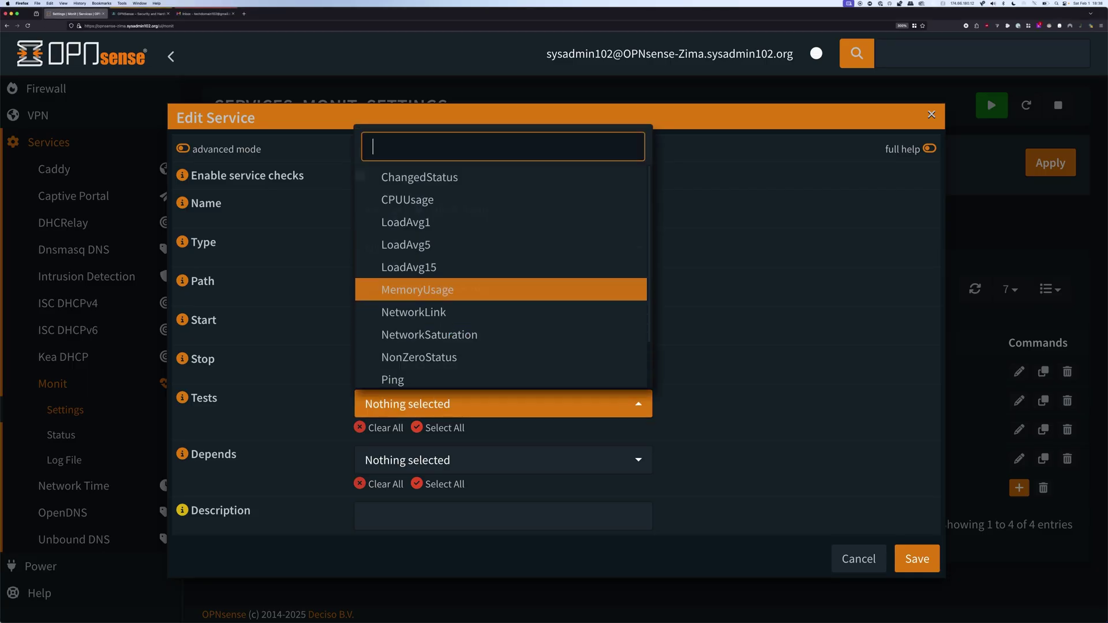
{"action": "key", "text": "Down"}
{"action": "key", "text": "Down"}
{"action": "key", "text": "Down"}
{"action": "key", "text": "Down"}
{"action": "key", "text": "Down"}
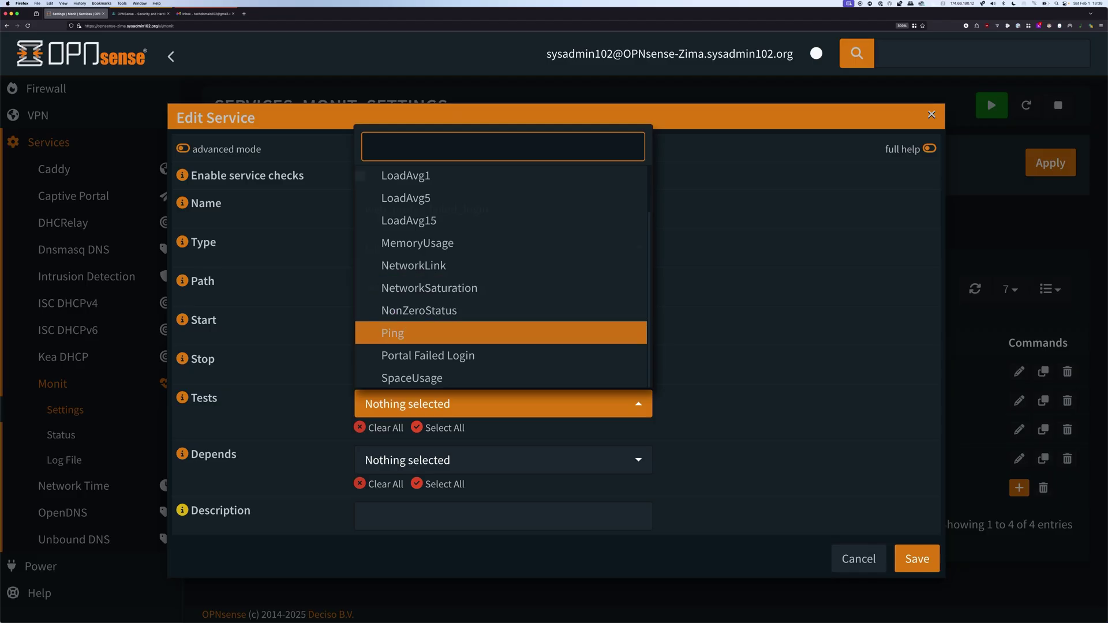
{"action": "key", "text": "Return"}
{"action": "key", "text": "Escape"}
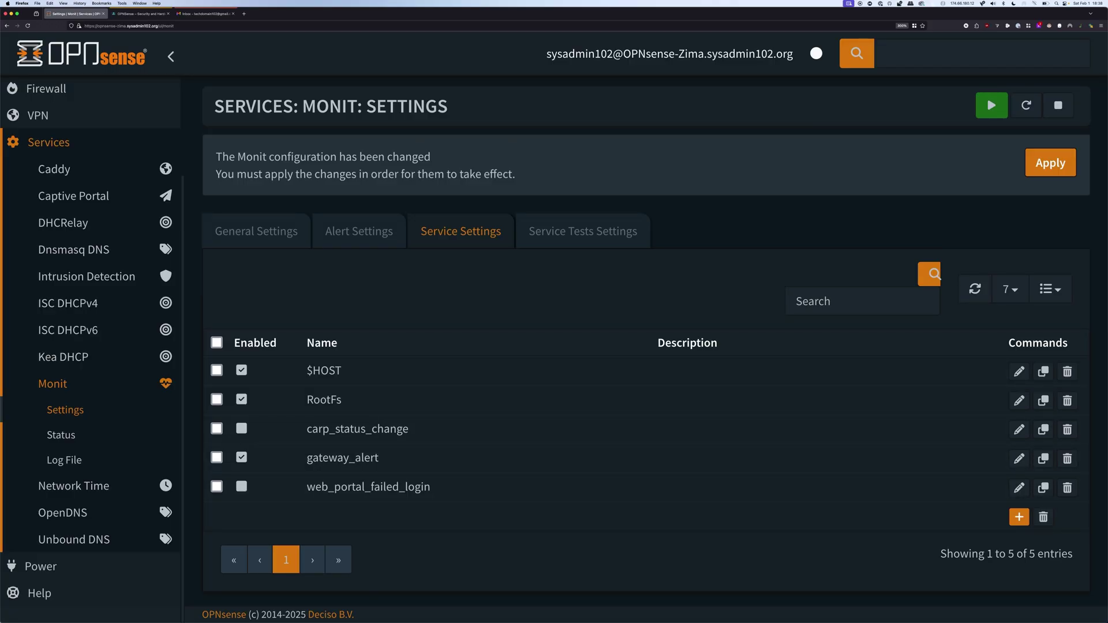
{"action": "left_click", "coordinate": [1050, 162]}
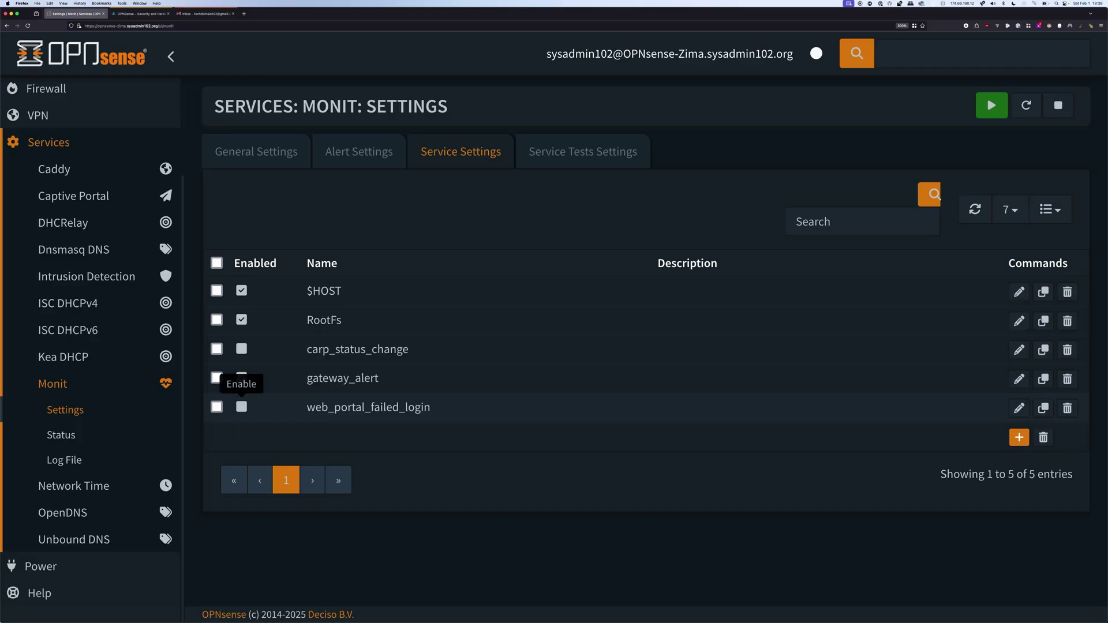
{"action": "left_click", "coordinate": [242, 407]}
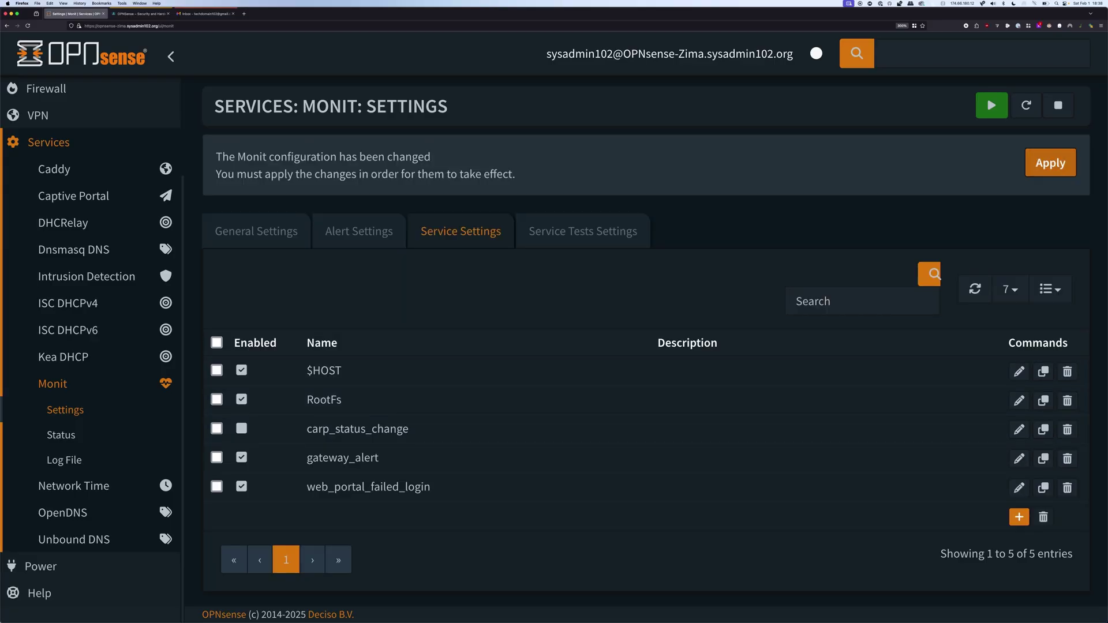
{"action": "left_click", "coordinate": [1051, 163]}
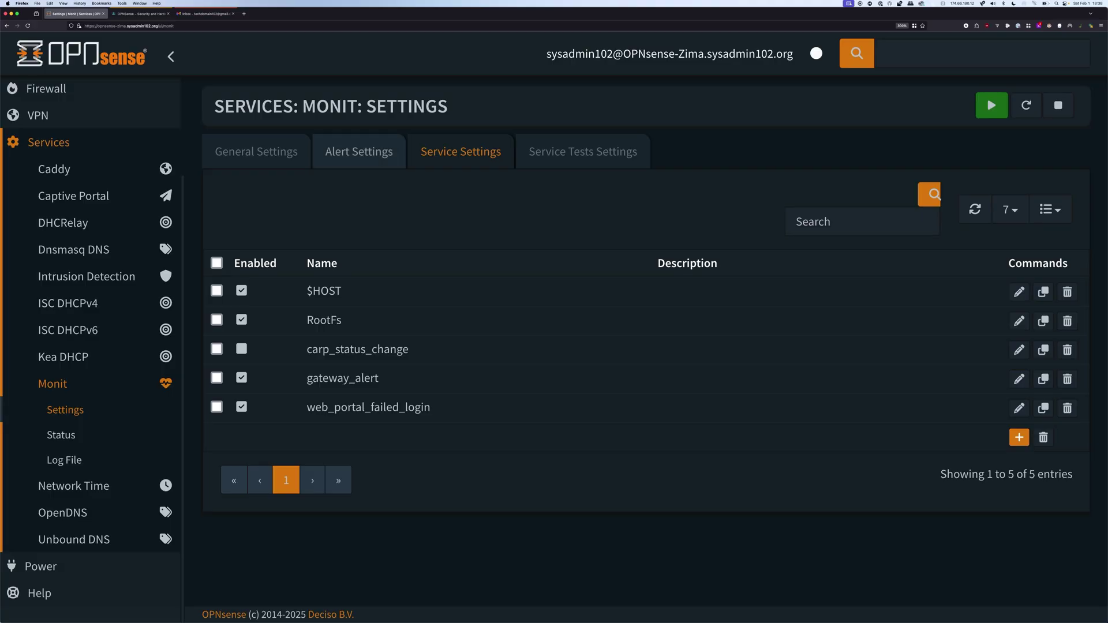
Drop Content failed from the existing alert, leaving connection, icmp, link and status events, then save and apply
{"action": "left_click", "coordinate": [359, 152]}
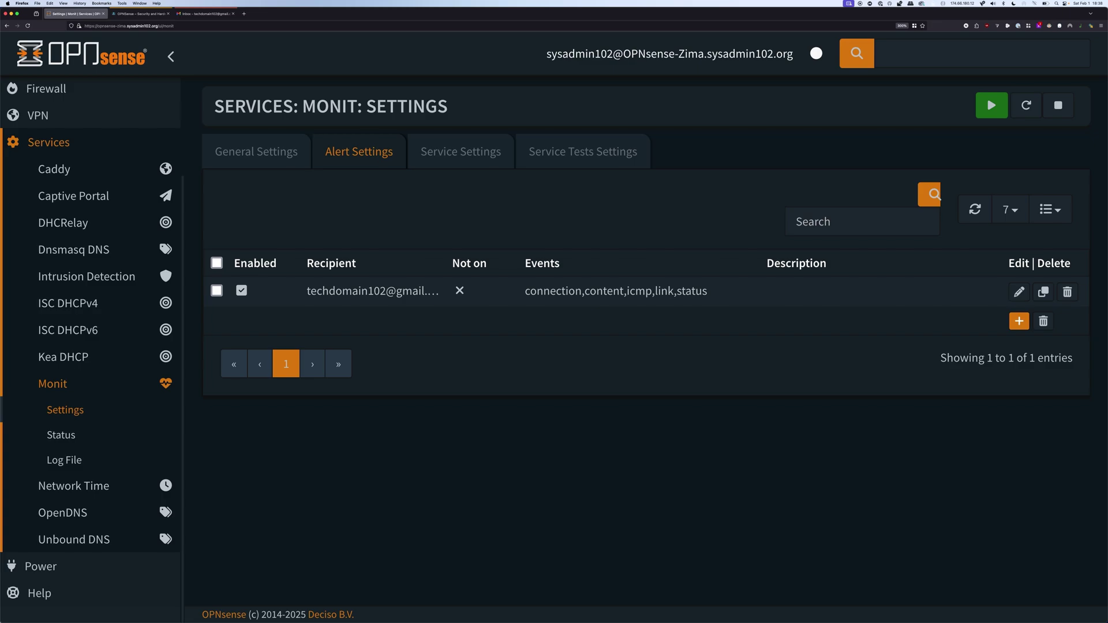
{"action": "left_click_drag", "start_coordinate": [584, 291], "coordinate": [624, 290]}
{"action": "left_click", "coordinate": [1020, 292]}
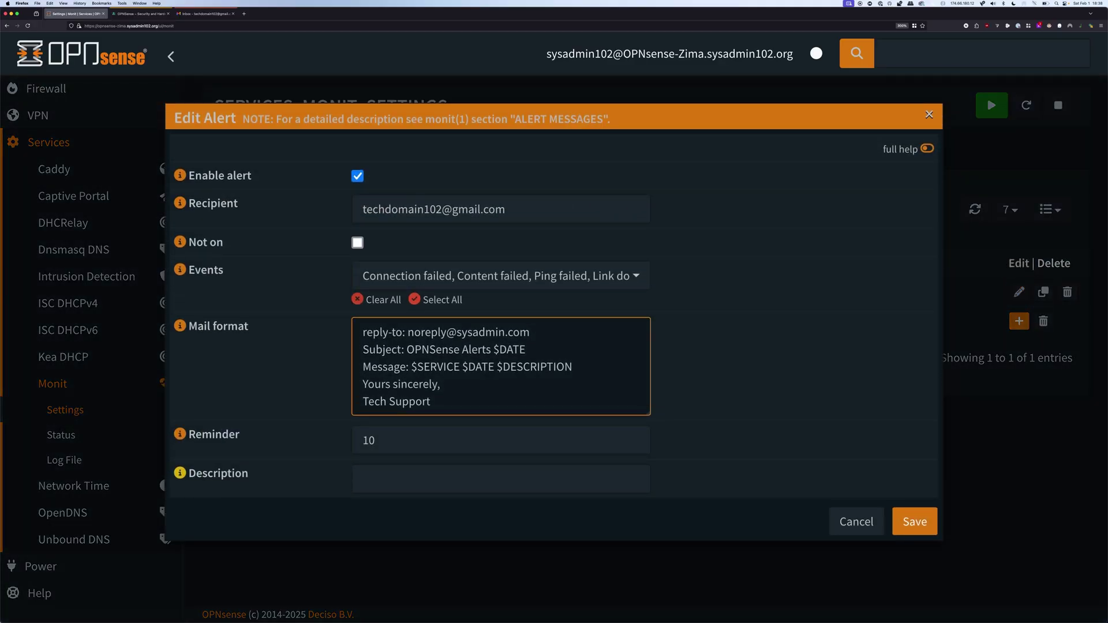
{"action": "left_click", "coordinate": [496, 275]}
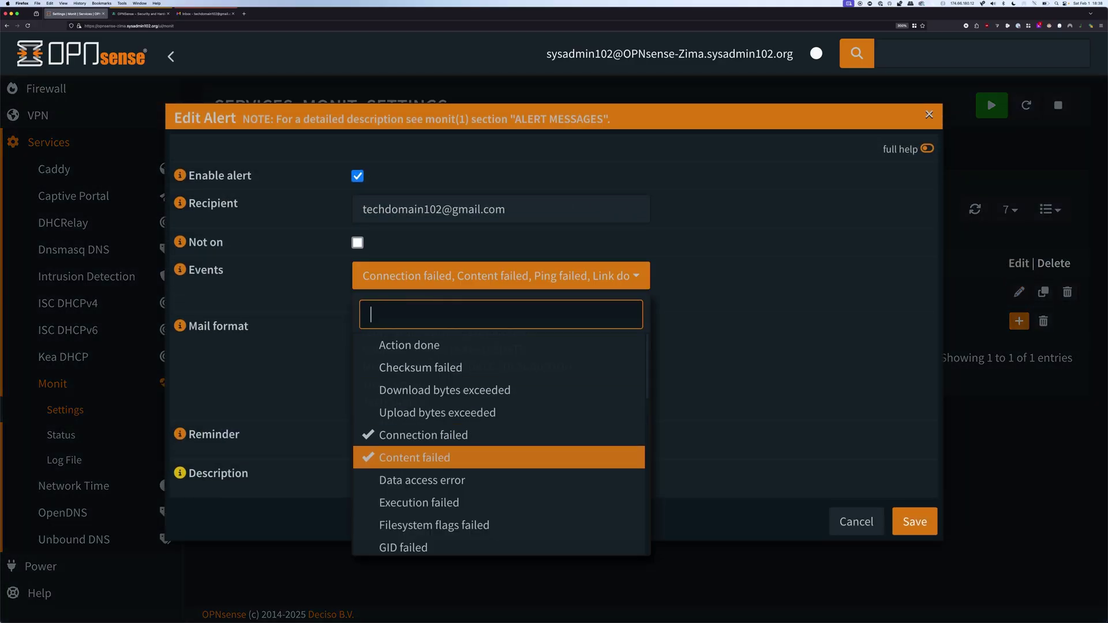
{"action": "key", "text": "Return"}
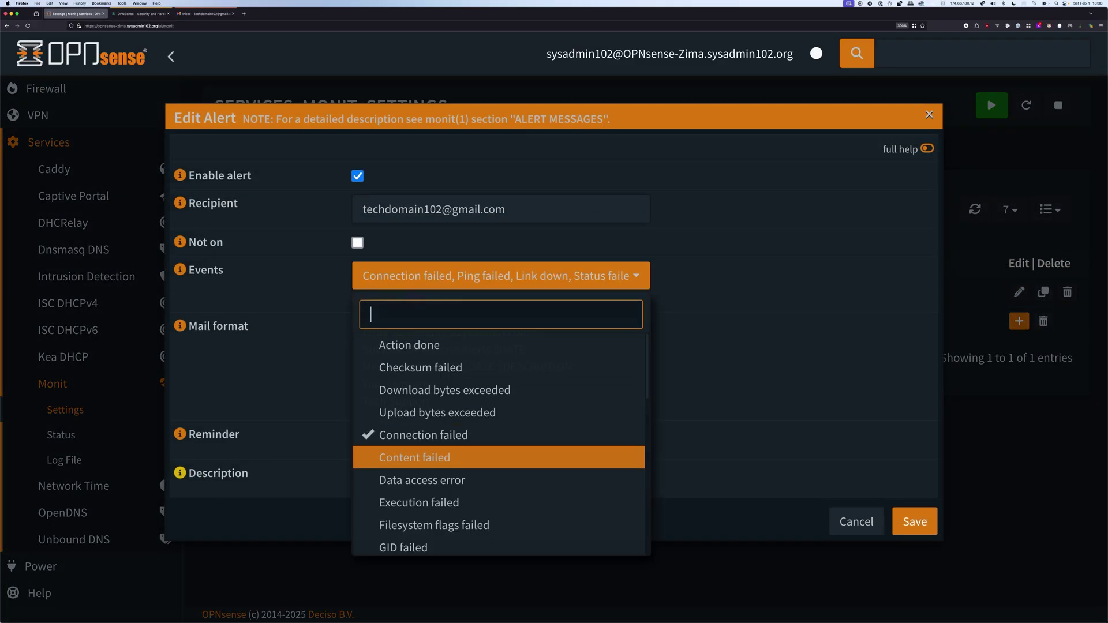
{"action": "key", "text": "Escape"}
{"action": "left_click", "coordinate": [915, 521]}
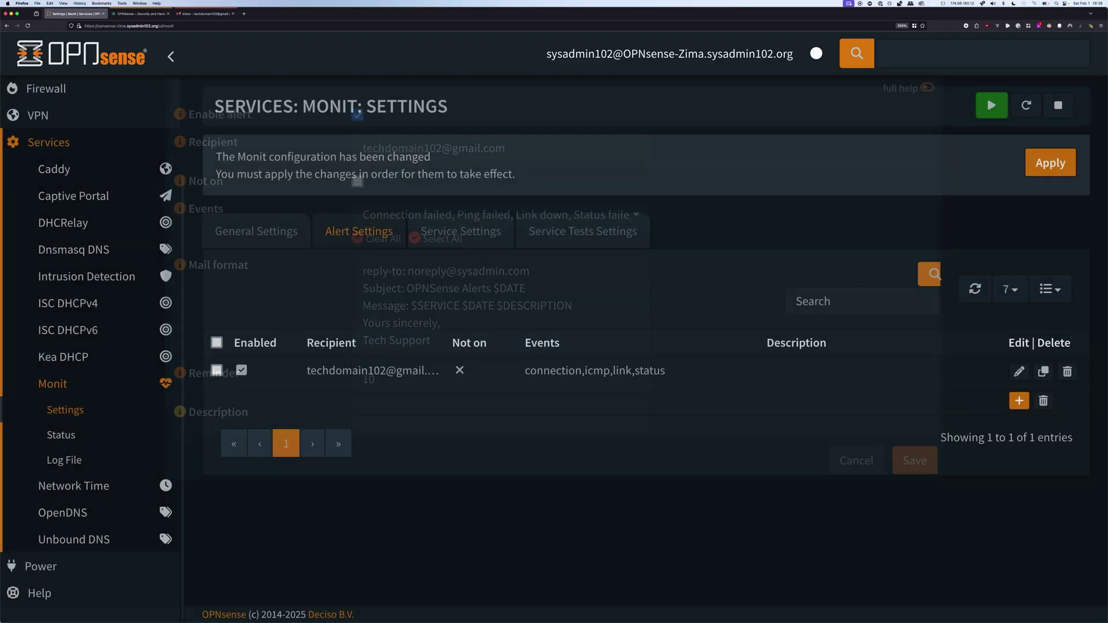
{"action": "left_click", "coordinate": [1051, 163]}
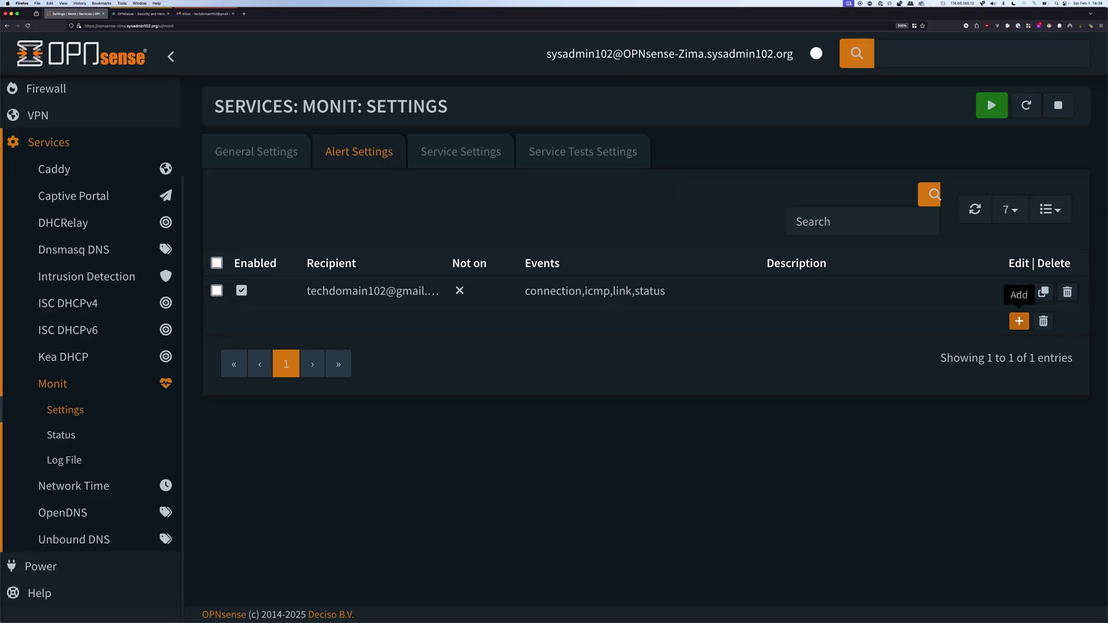
Add a new alert and replace its recipient with the Gmail address
{"action": "left_click", "coordinate": [1020, 321]}
{"action": "key", "text": "super+a"}
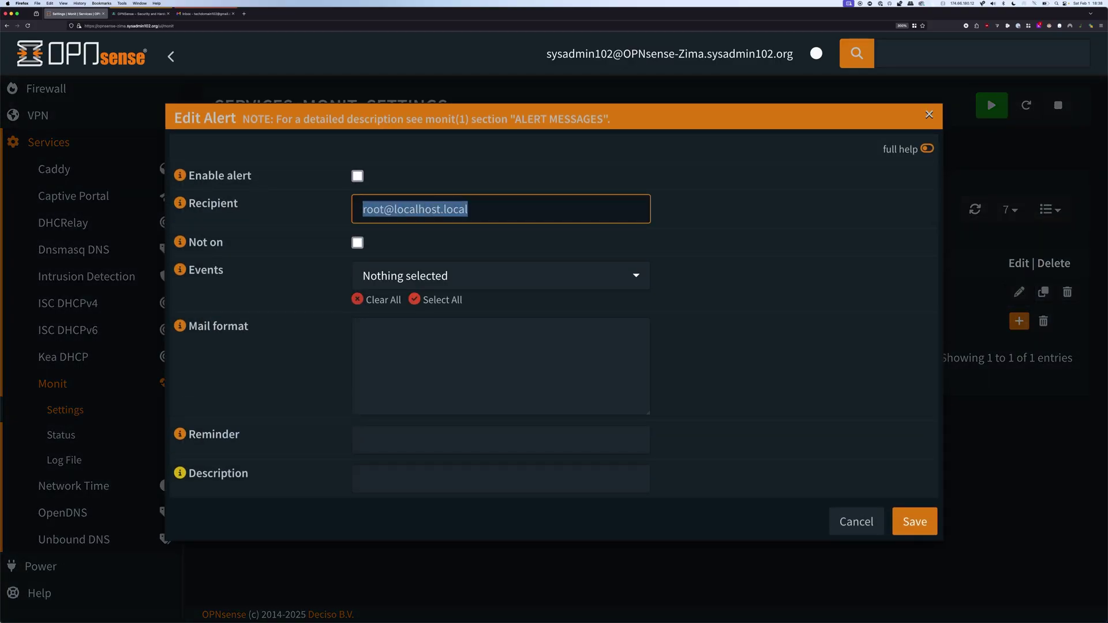
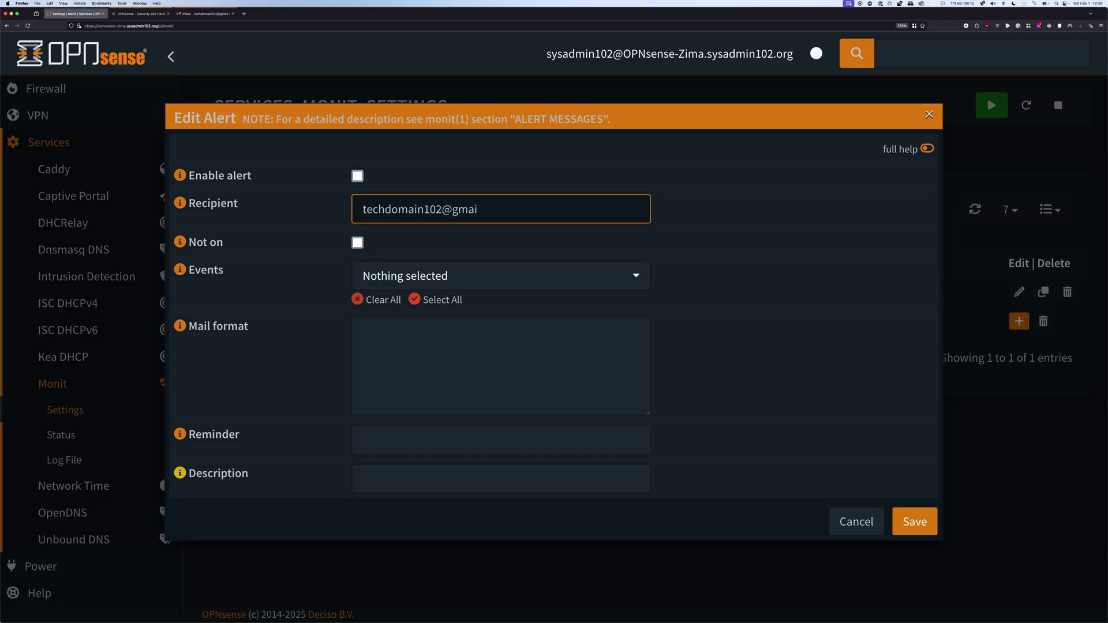
{"action": "key", "text": "Tab"}
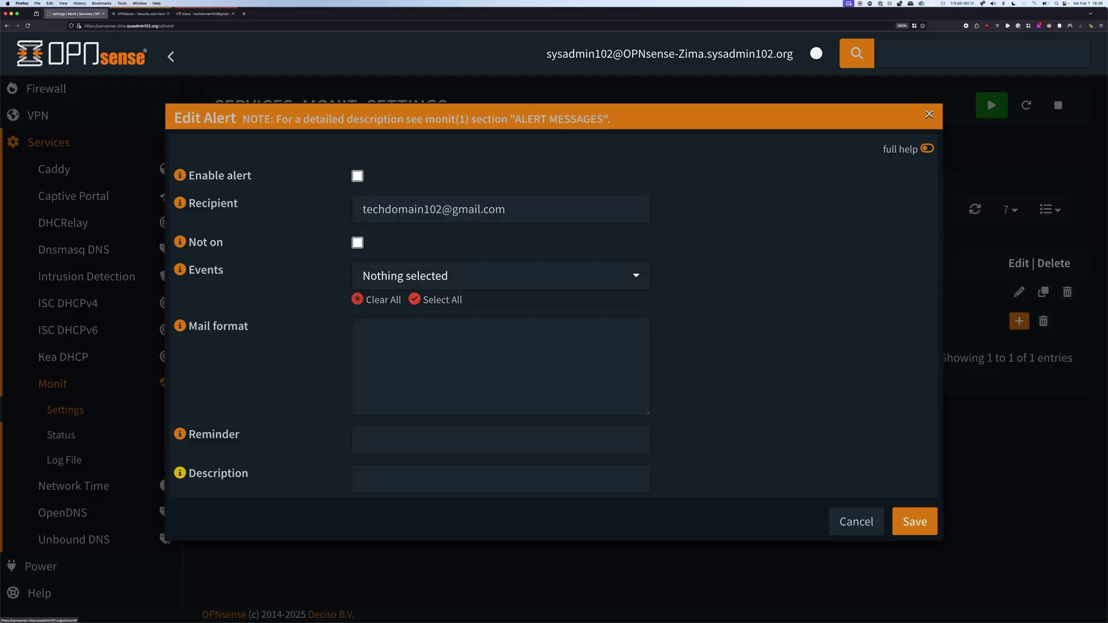
Enable the alert and select Content failed as its only event
{"action": "key", "text": "space"}
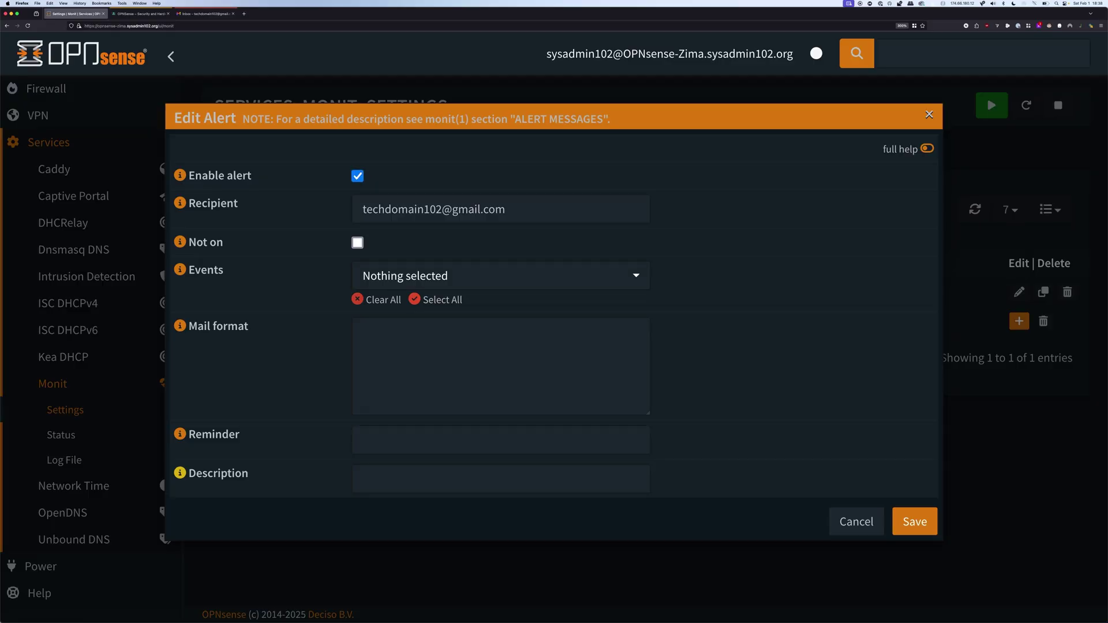
{"action": "key", "text": "Tab"}
{"action": "key", "text": "space"}
{"action": "key", "text": "Down"}
{"action": "key", "text": "Down"}
{"action": "key", "text": "Down"}
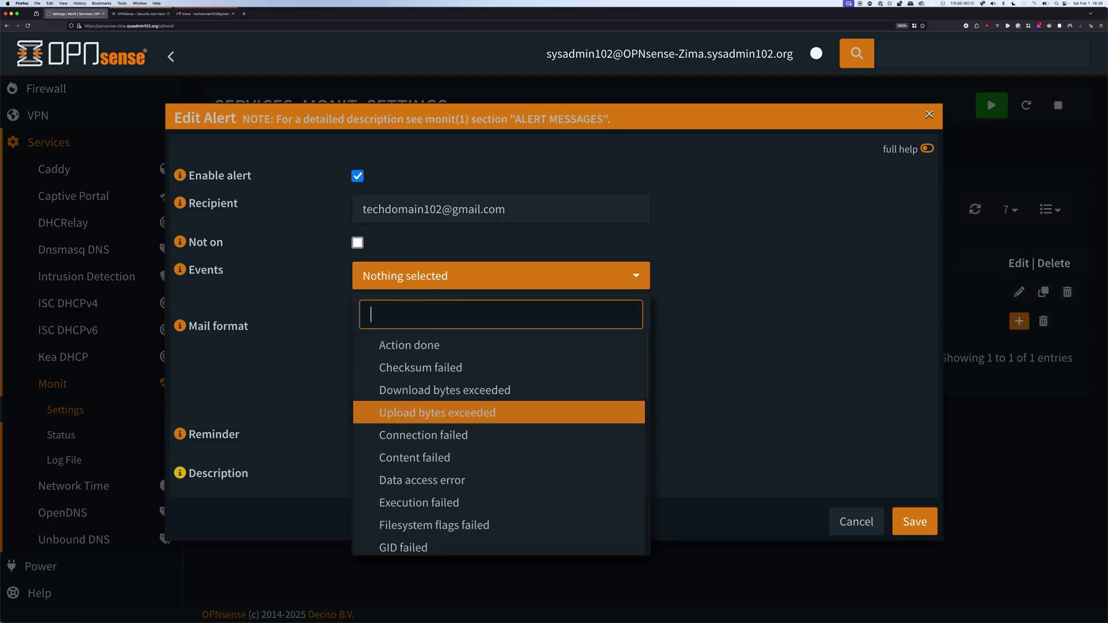
{"action": "key", "text": "Down"}
{"action": "key", "text": "Down"}
{"action": "key", "text": "Return"}
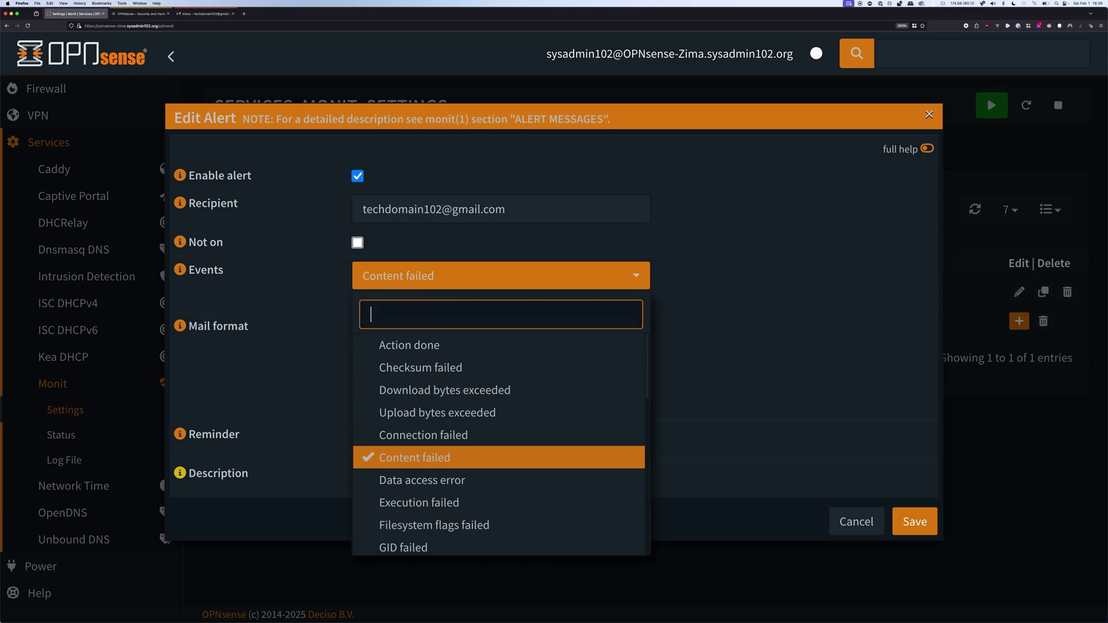
{"action": "key", "text": "Tab"}
{"action": "key", "text": "Tab"}
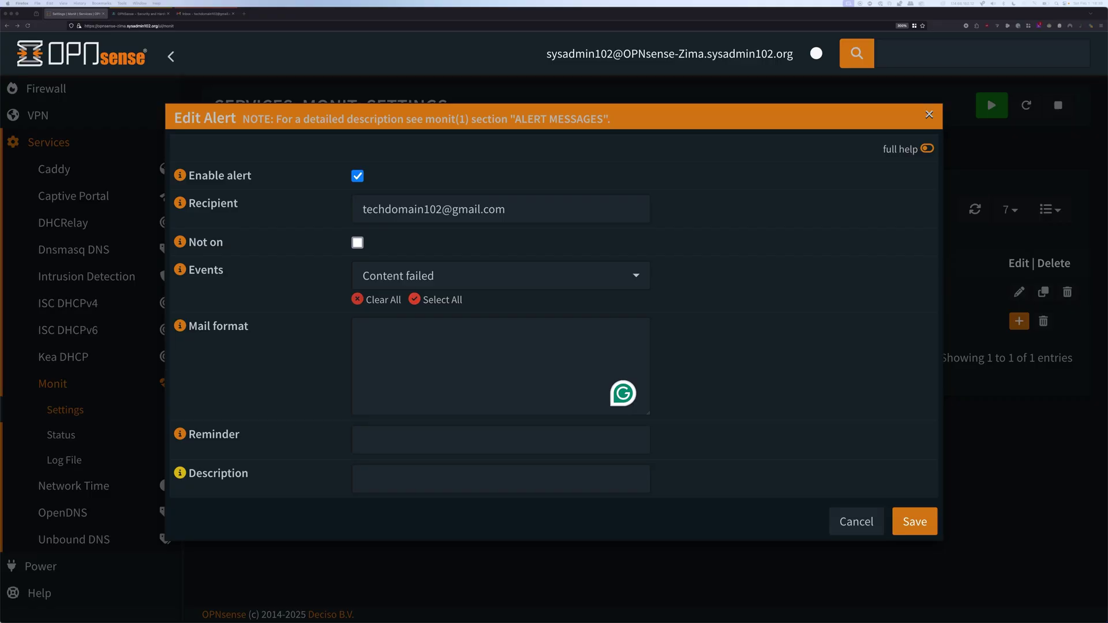
Paste the failed-login mail format template and description 'Failed Login Attempt', then save the alert
{"action": "left_click", "coordinate": [362, 332]}
{"action": "key", "text": "super+v"}
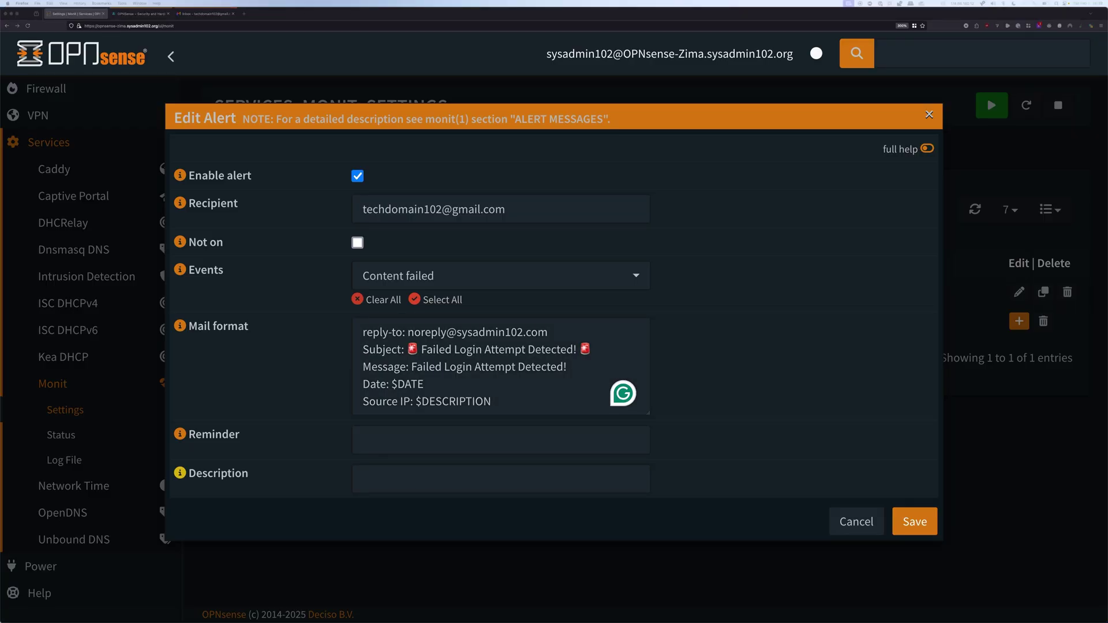
{"action": "left_click", "coordinate": [501, 479]}
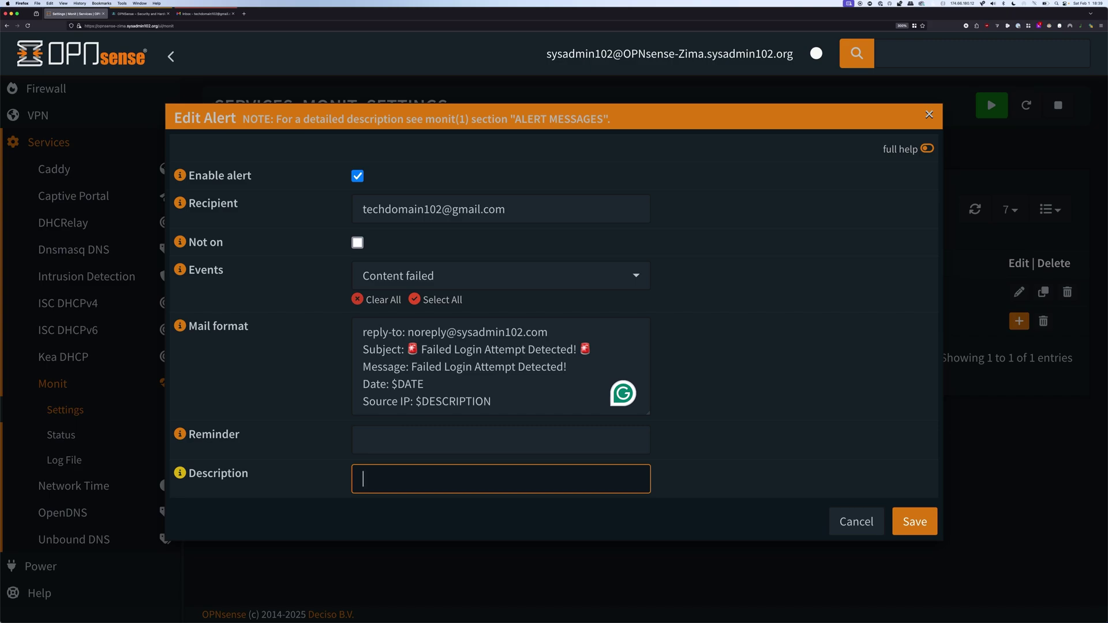
{"action": "type", "text": "Failed Login Attempt"}
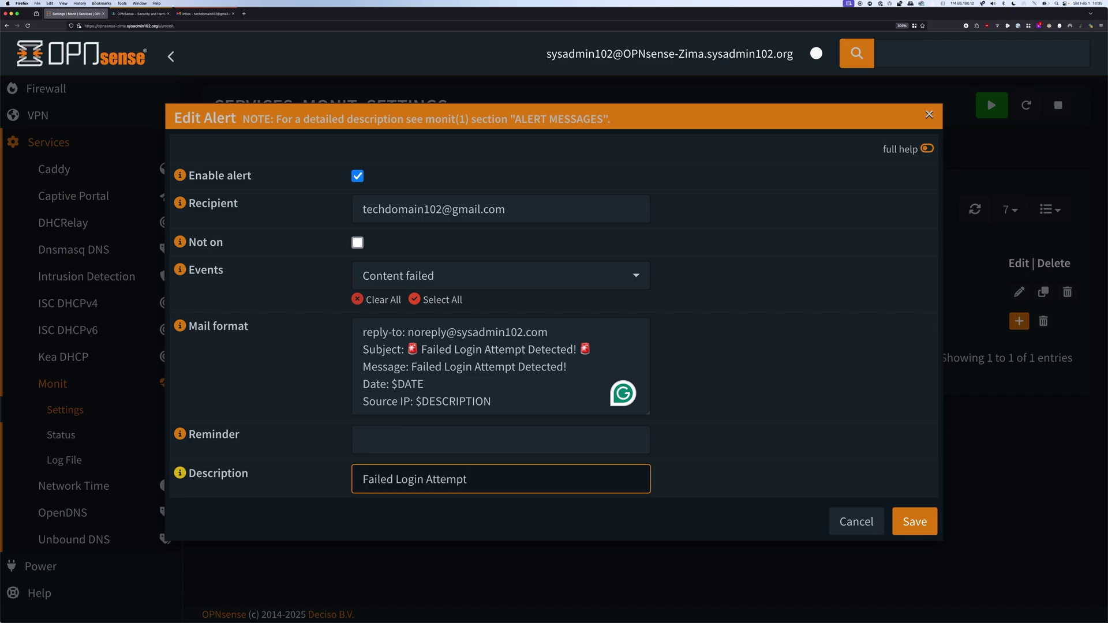
{"action": "key", "text": "Tab"}
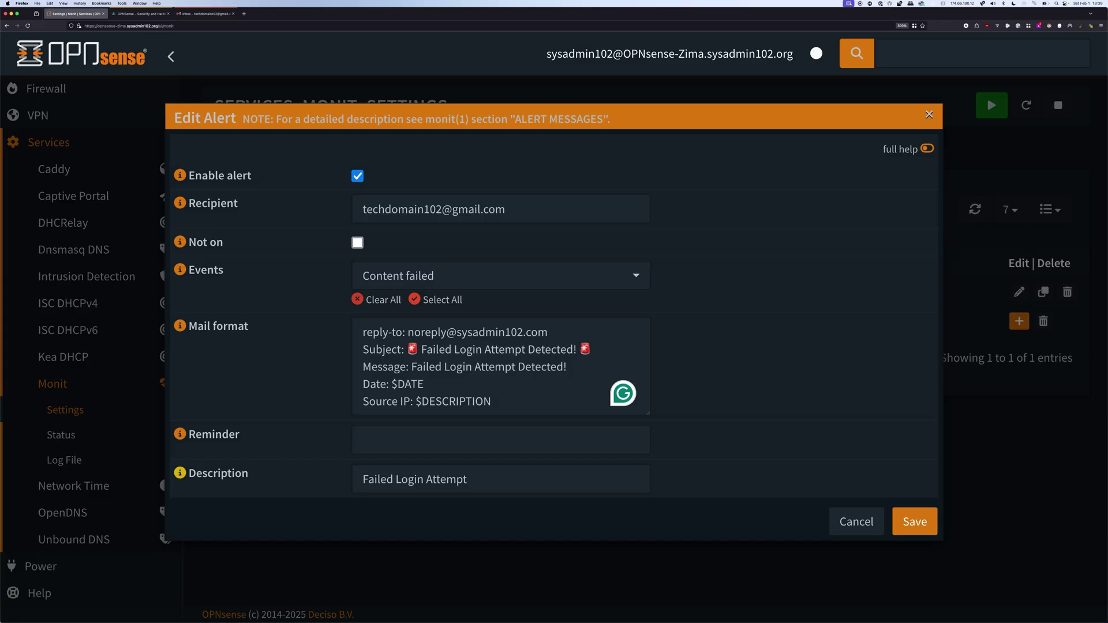
{"action": "left_click", "coordinate": [915, 521]}
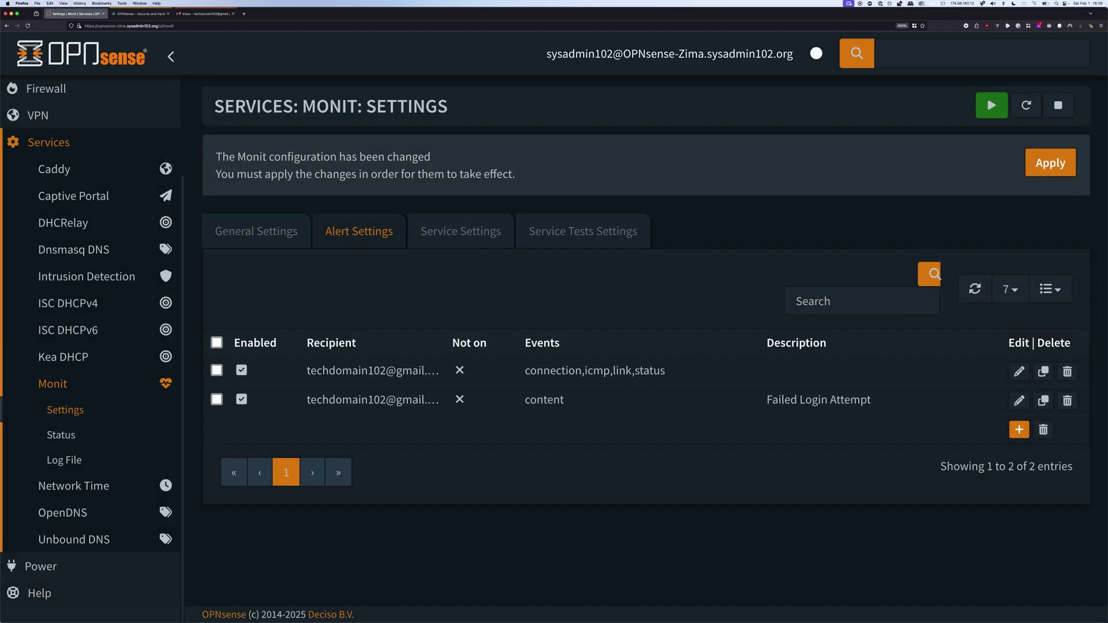
Apply the Monit changes and log out through Lobby > Logout
{"action": "left_click", "coordinate": [1050, 163]}
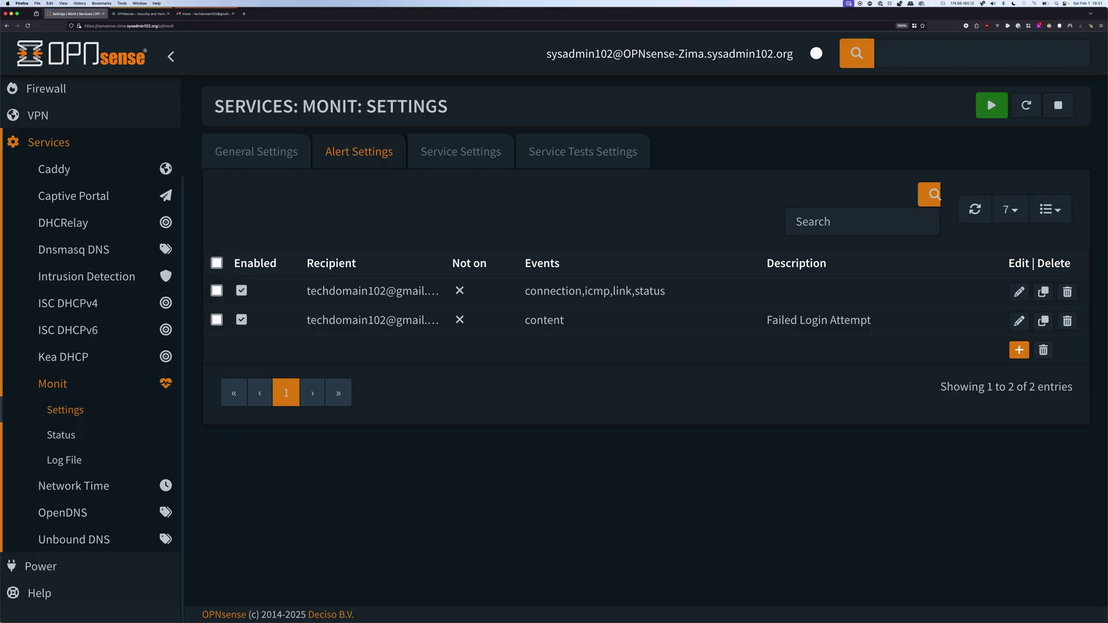
{"action": "scroll", "coordinate": [58, 92], "scroll_direction": "up", "scroll_amount": 4}
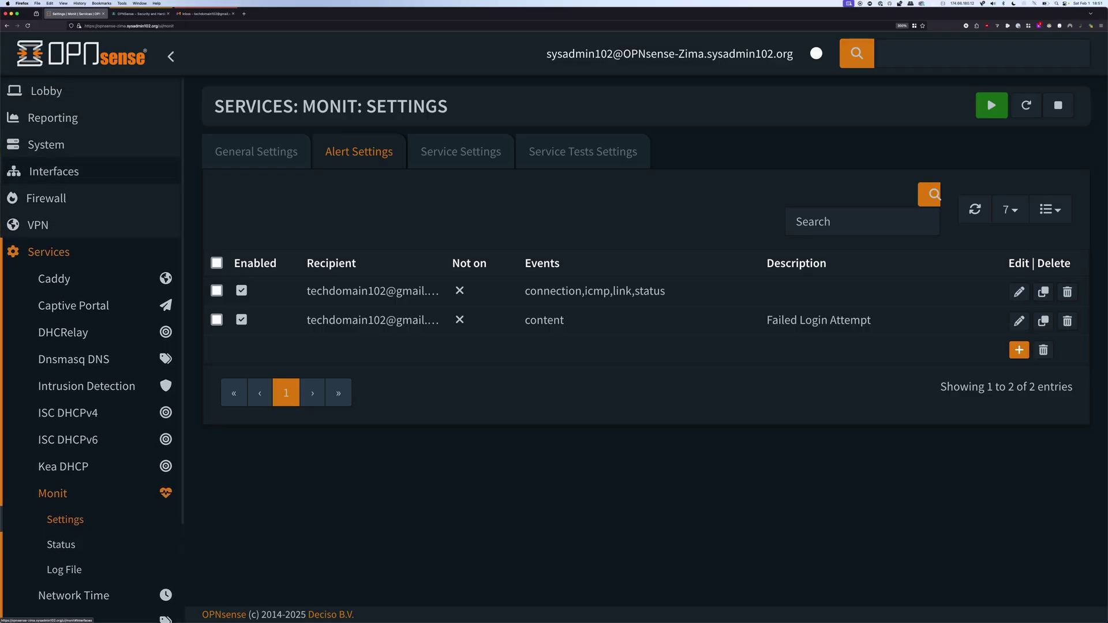
{"action": "left_click", "coordinate": [46, 91]}
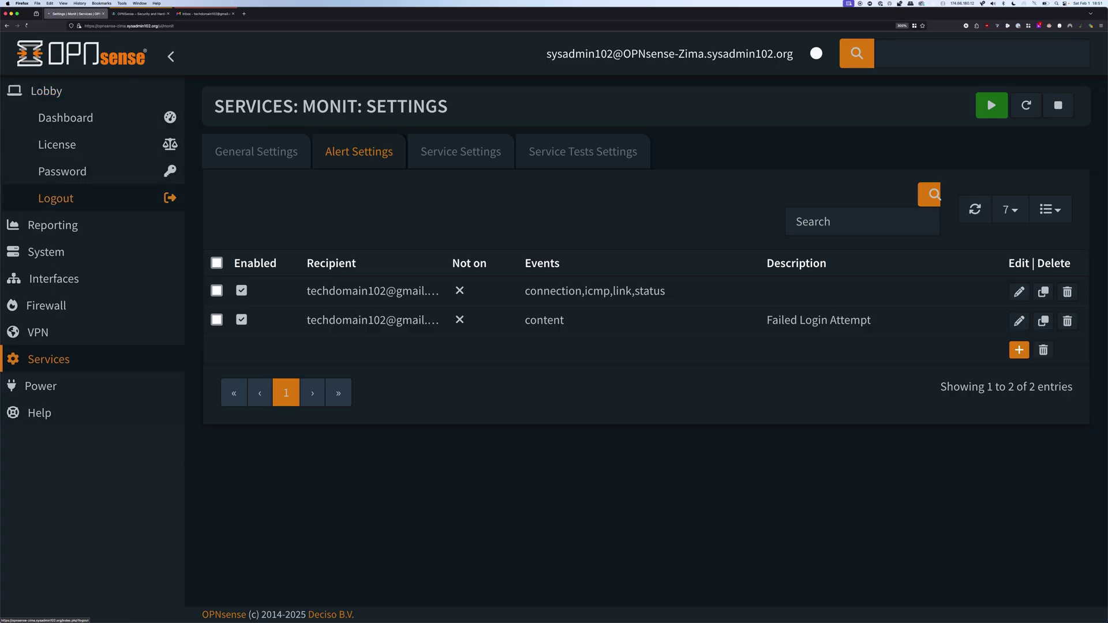
{"action": "left_click", "coordinate": [57, 198]}
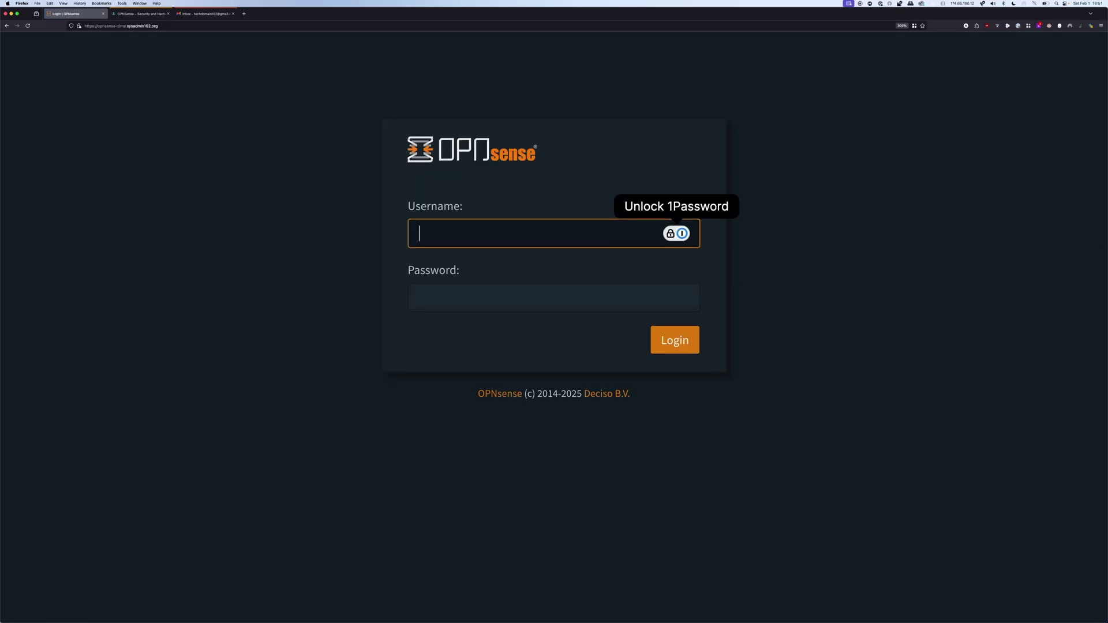
Sign in as root with a wrong password to get 'Wrong username or password.'
{"action": "type", "text": "root"}
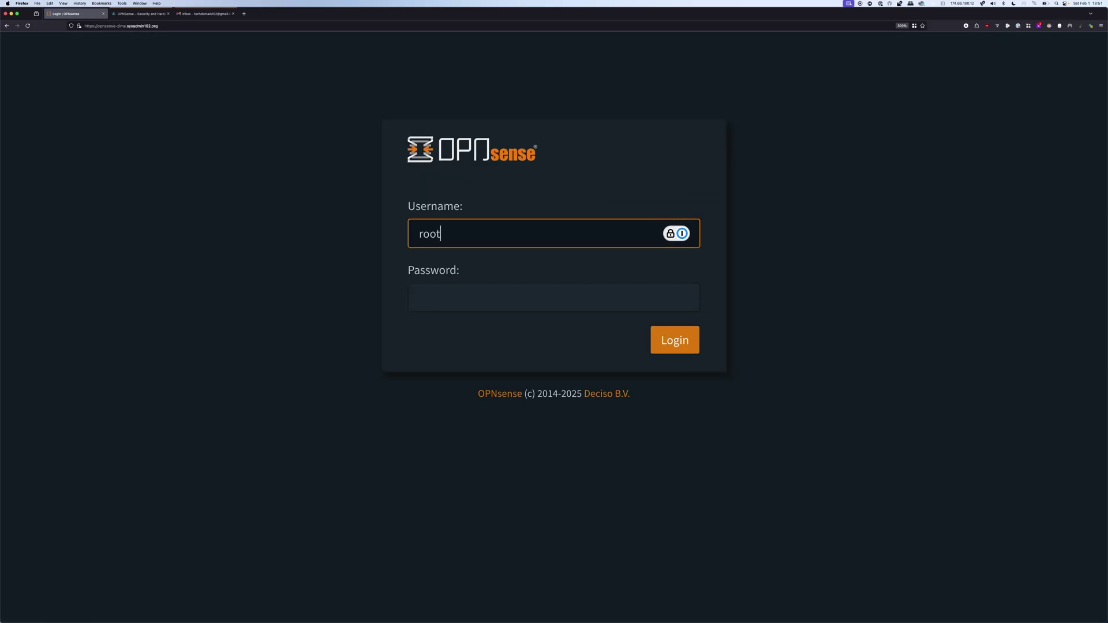
{"action": "key", "text": "Tab"}
{"action": "type", "text": "********"}
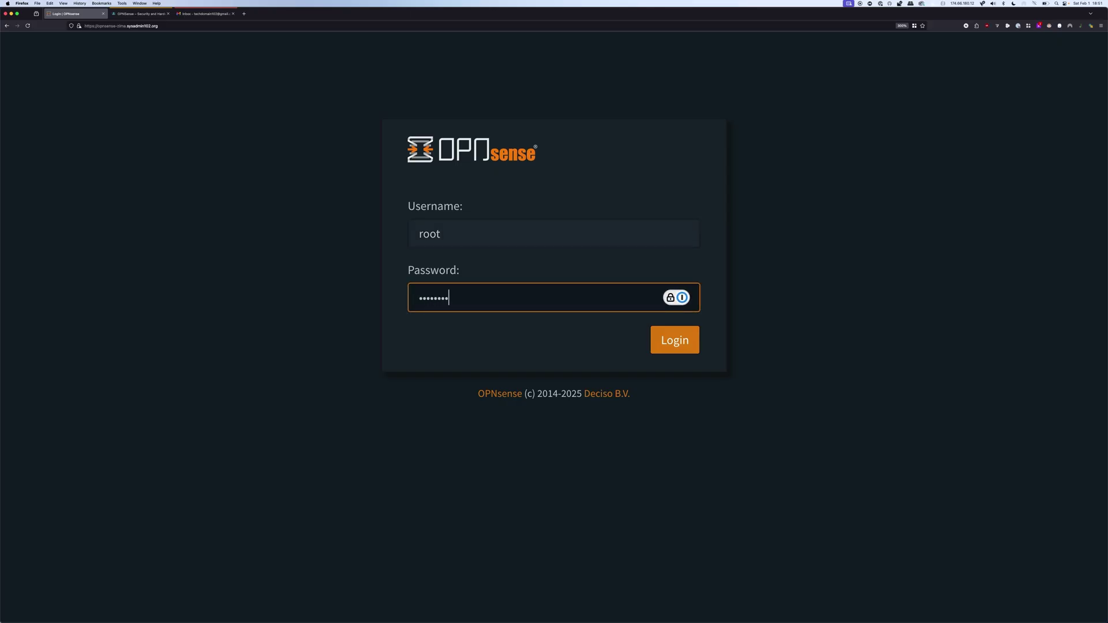
{"action": "key", "text": "Return"}
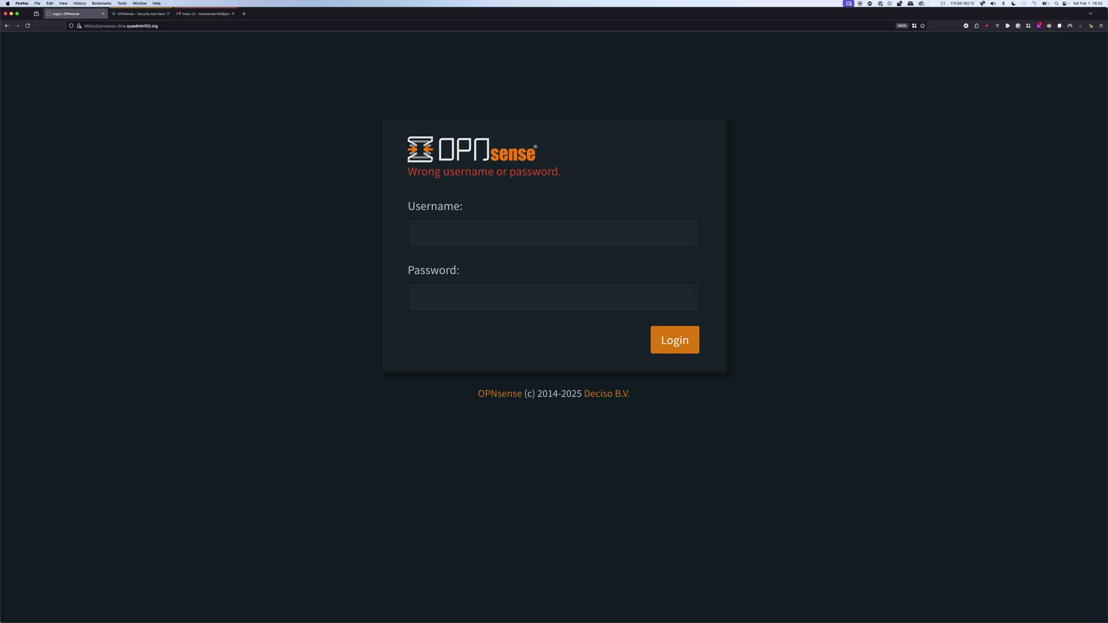
Open the 'Failed Login Attempt Detected!' email and highlight its date and source IP 192.168.1.100
{"action": "left_click", "coordinate": [205, 13]}
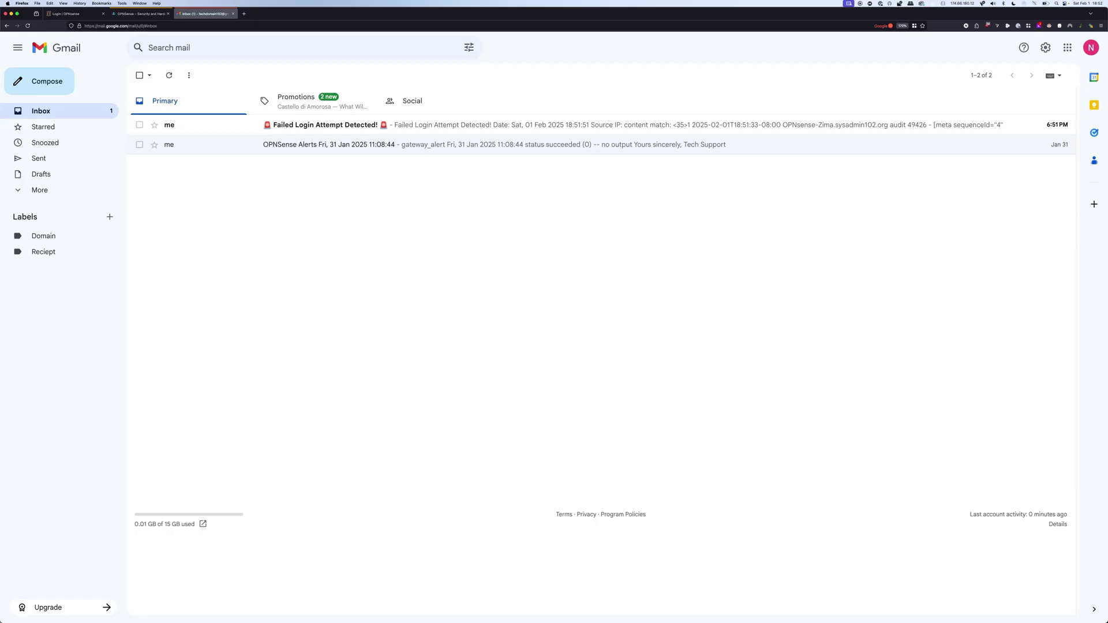
{"action": "left_click", "coordinate": [404, 125]}
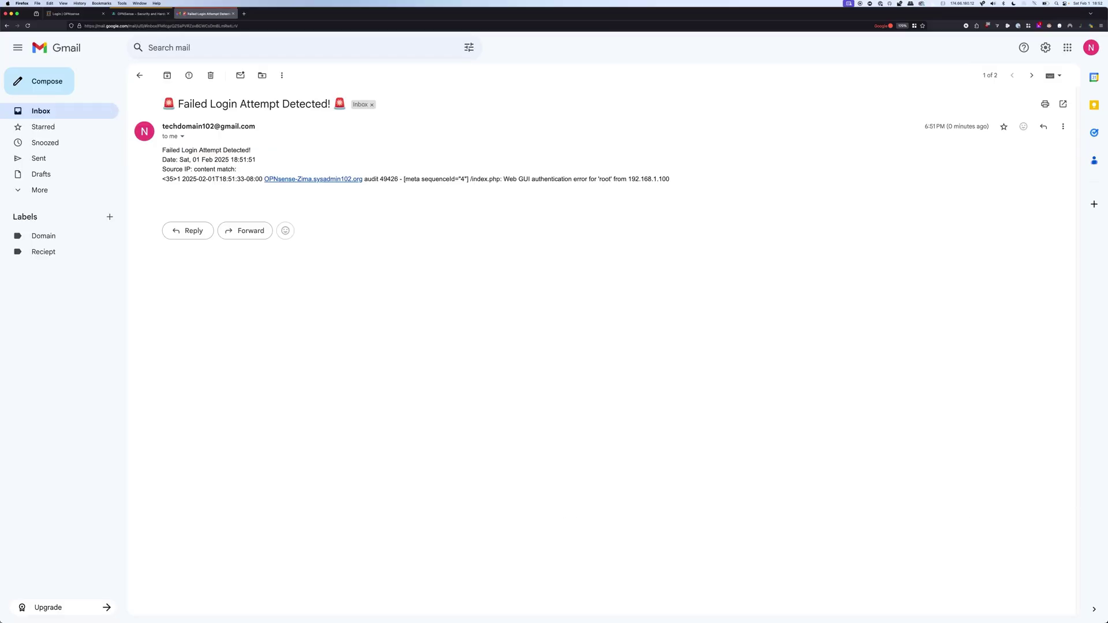
{"action": "left_click_drag", "start_coordinate": [179, 159], "coordinate": [240, 160]}
{"action": "left_click", "coordinate": [239, 160]}
{"action": "left_click_drag", "start_coordinate": [162, 169], "coordinate": [191, 169]}
{"action": "left_click", "coordinate": [191, 169]}
{"action": "left_click_drag", "start_coordinate": [626, 179], "coordinate": [663, 179]}
{"action": "left_click", "coordinate": [662, 179]}
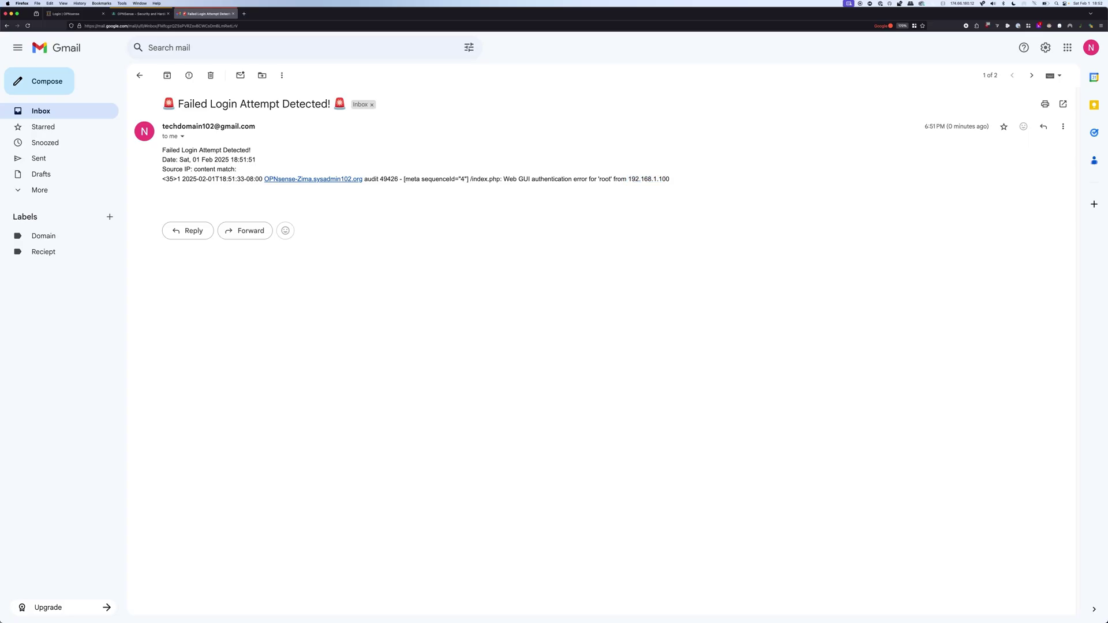